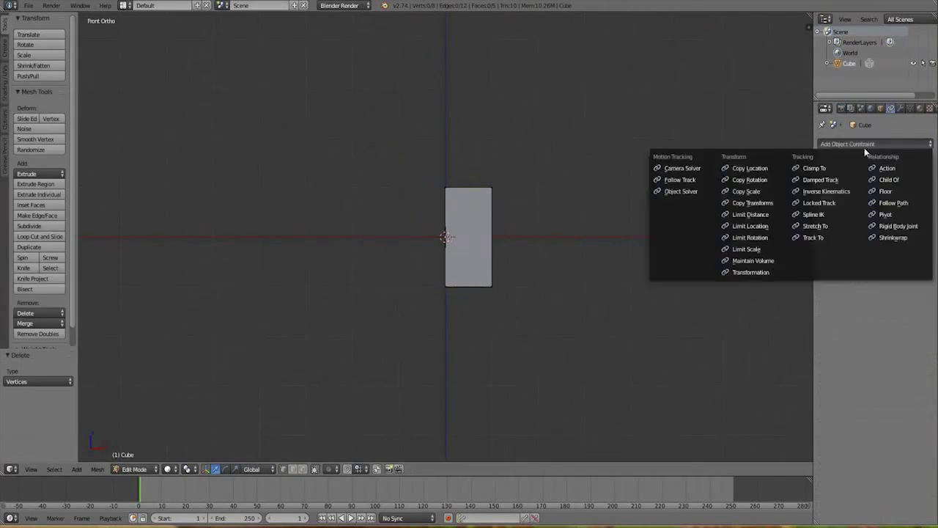
# Mirror the cube with clipping at the centre seam, scale it along Z, and save the model
pyautogui.click(728, 242)
pyautogui.press('s')
pyautogui.press('z')
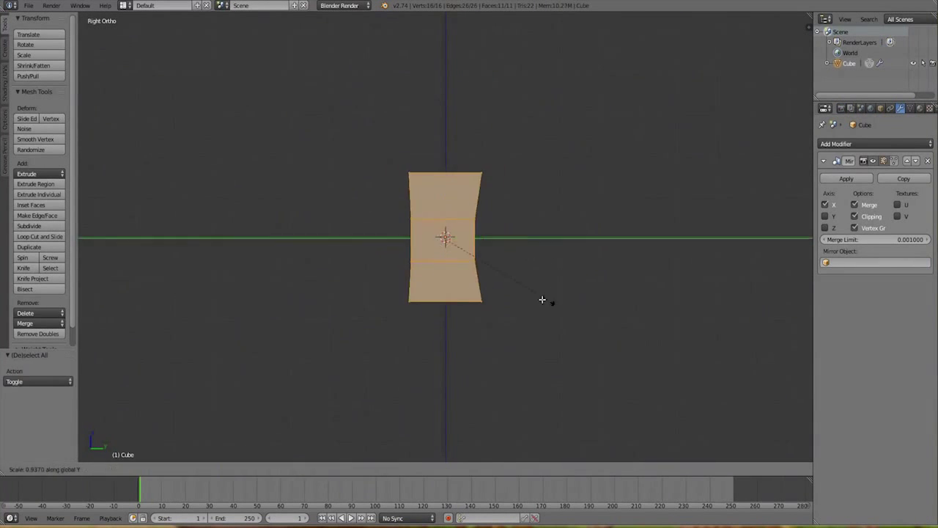
pyautogui.click(854, 217)
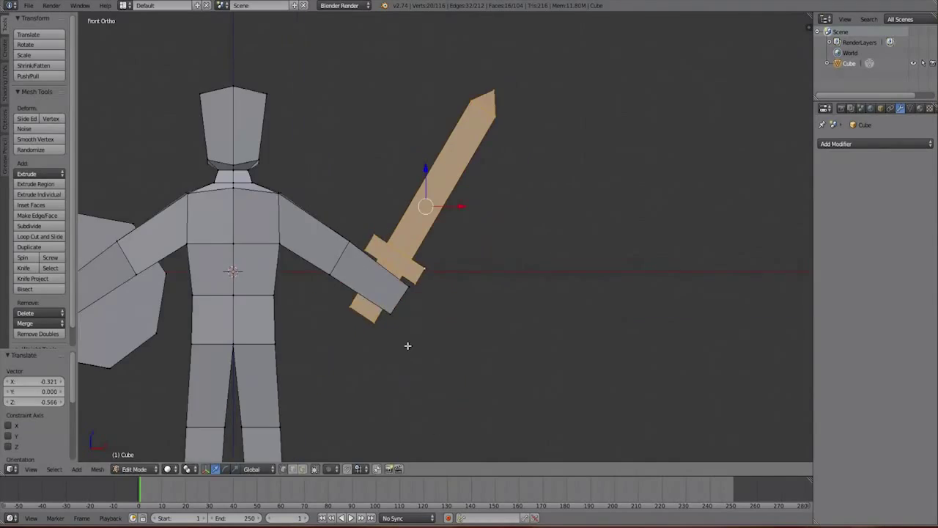
pyautogui.hotkey('ctrl', 's')
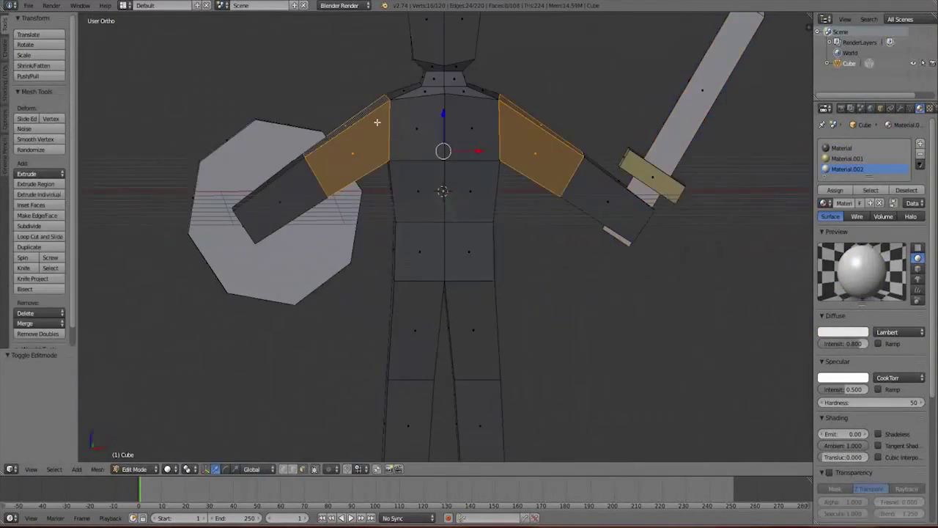
pyautogui.moveTo(410, 241); pyautogui.dragTo(462, 245, button='middle')
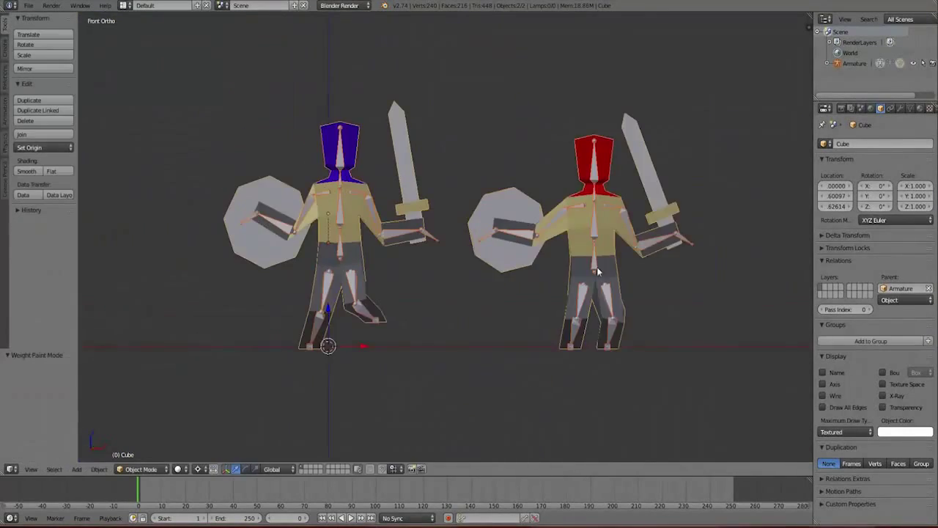
# Turn the bottom editor area into the Dope Sheet for keyframing the fighting actions
pyautogui.click(9, 518)
pyautogui.click(29, 424)
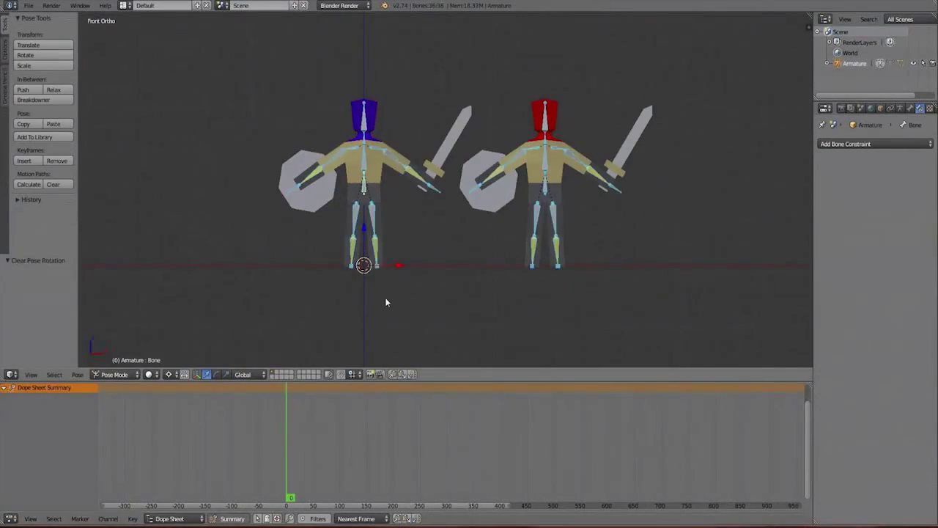
pyautogui.click(9, 518)
pyautogui.click(29, 462)
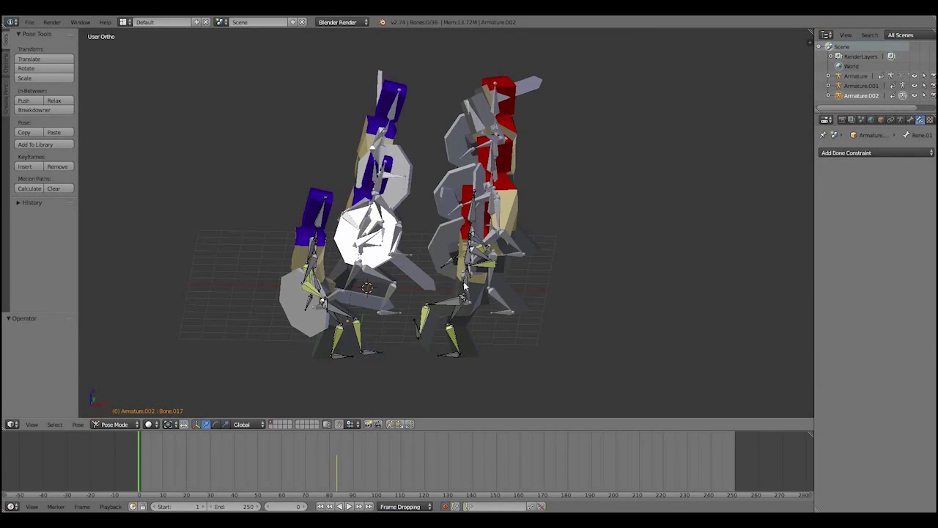
# Duplicate the selected soldiers and place the copy further along the Y axis
pyautogui.moveTo(492, 311); pyautogui.dragTo(519, 177, button='middle')
pyautogui.scroll(4, 465, 269)
pyautogui.scroll(-3, 494, 257)
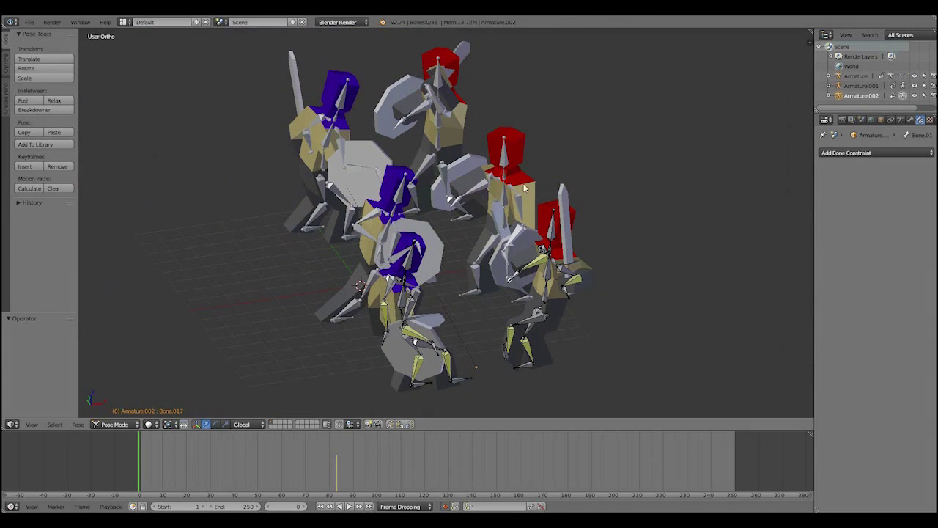
pyautogui.rightClick(524, 198)
pyautogui.moveTo(518, 204); pyautogui.dragTo(470, 192, button='middle')
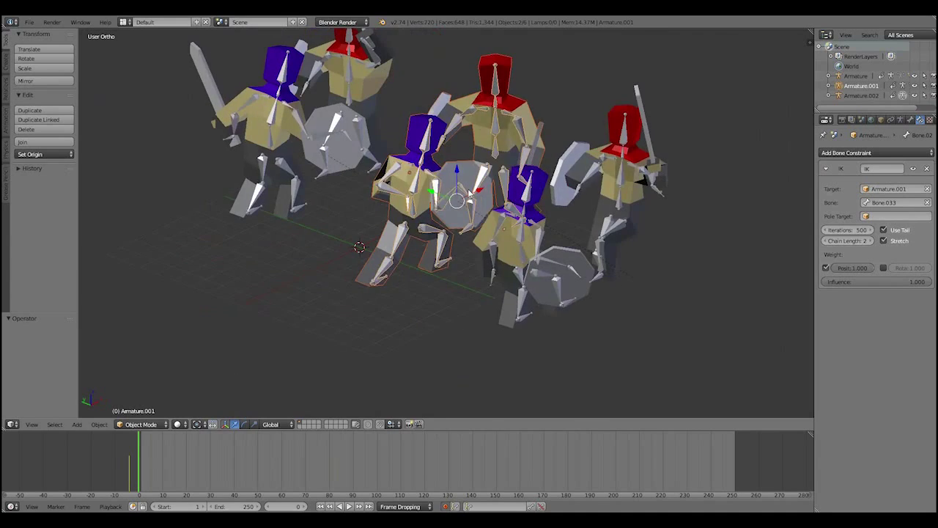
pyautogui.press('y')
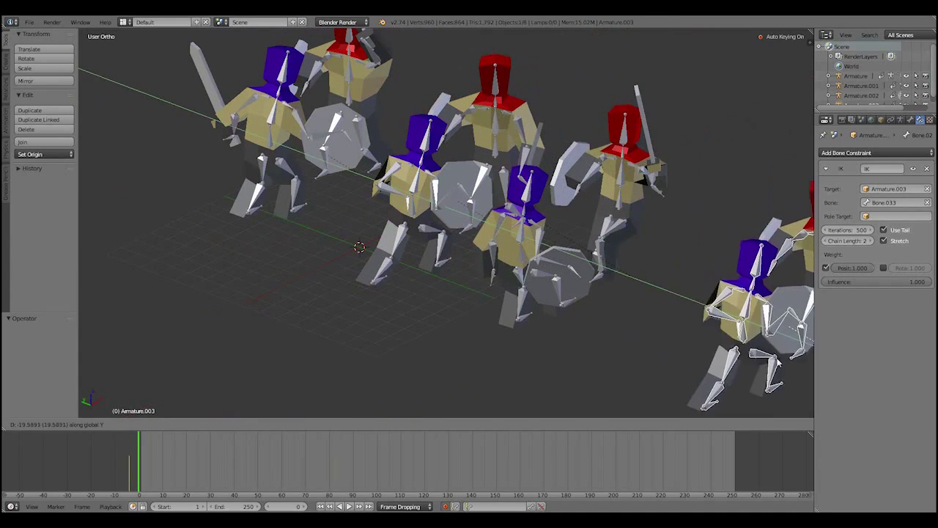
pyautogui.click(546, 325)
pyautogui.scroll(2, 546, 324)
pyautogui.moveTo(546, 325); pyautogui.dragTo(572, 271, button='middle')
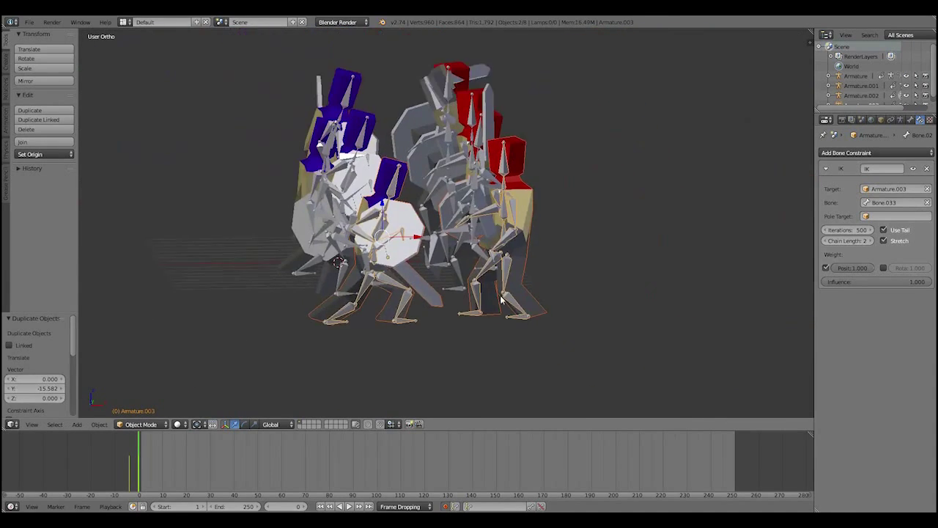
# Select the copied soldier mesh Cube.003 and enter Edit Mode on it
pyautogui.press('Tab')
pyautogui.scroll(4, 601, 222)
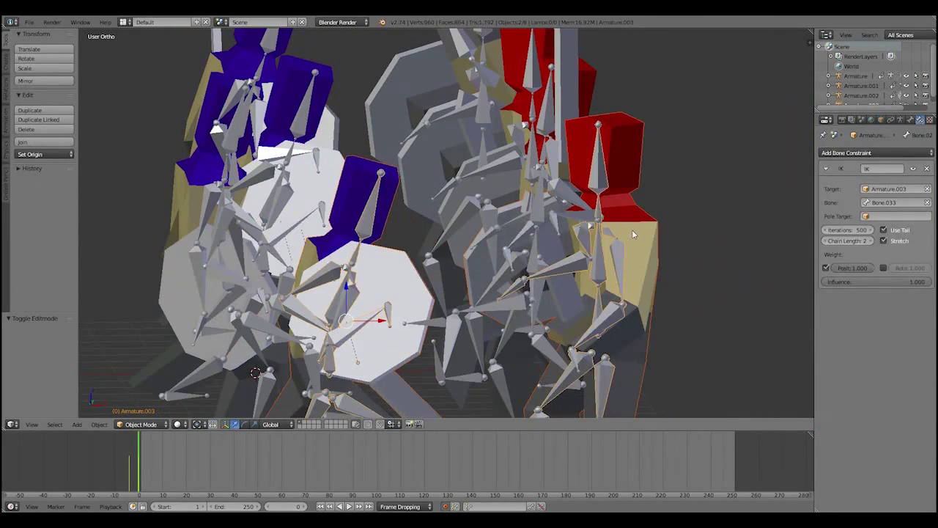
pyautogui.rightClick(637, 233)
pyautogui.press('Tab')
pyautogui.scroll(3, 660, 227)
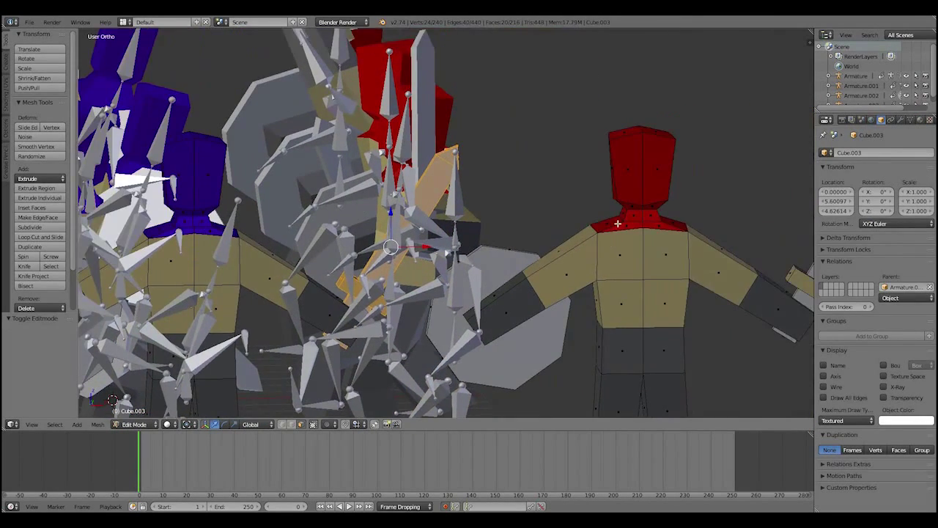
# Assign the red Material.004 to Cube.003's head and neck faces, then return to Object Mode
pyautogui.keyDown('alt'); pyautogui.rightClick(618, 223); pyautogui.keyUp('alt')
pyautogui.scroll(3, 617, 223)
pyautogui.click(919, 120)
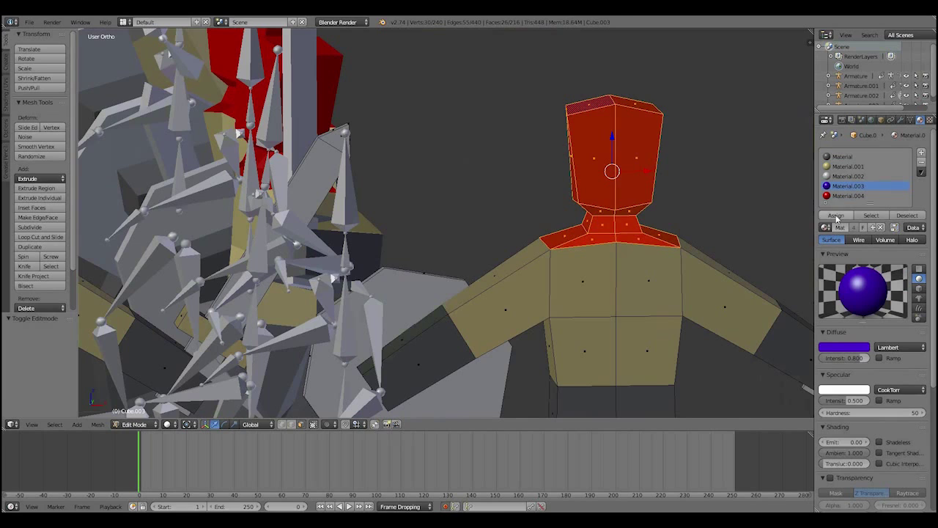
pyautogui.press('Tab')
pyautogui.press('Tab')
pyautogui.scroll(-4, 618, 291)
pyautogui.keyDown('shift'); pyautogui.moveTo(330, 294); pyautogui.dragTo(549, 308, button='middle'); pyautogui.keyUp('shift')
pyautogui.scroll(6, 556, 324)
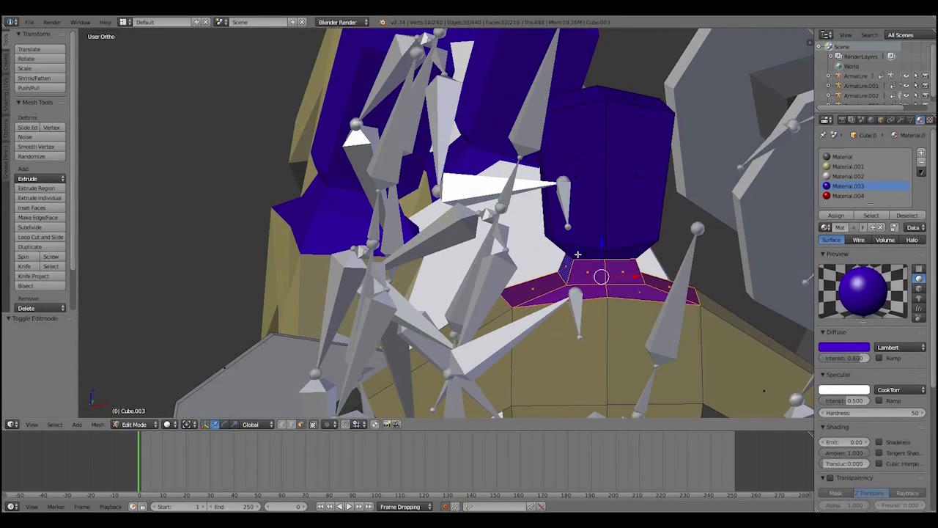
pyautogui.moveTo(562, 210); pyautogui.dragTo(564, 157, button='middle')
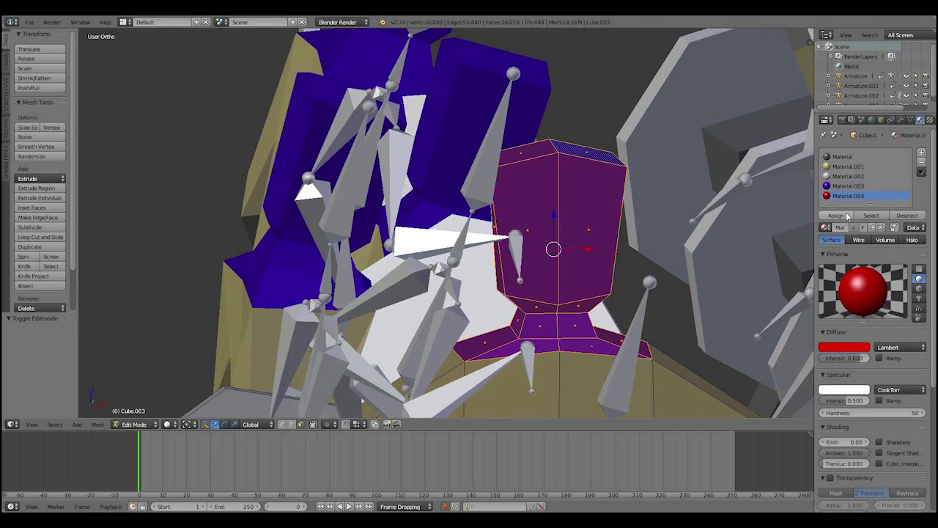
pyautogui.press('Tab')
pyautogui.scroll(-5, 605, 325)
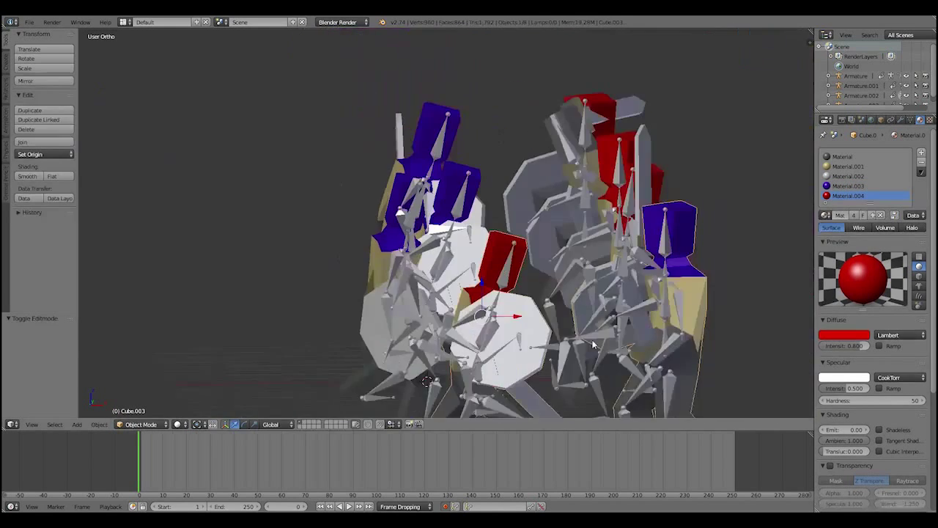
pyautogui.moveTo(154, 479); pyautogui.dragTo(253, 486)
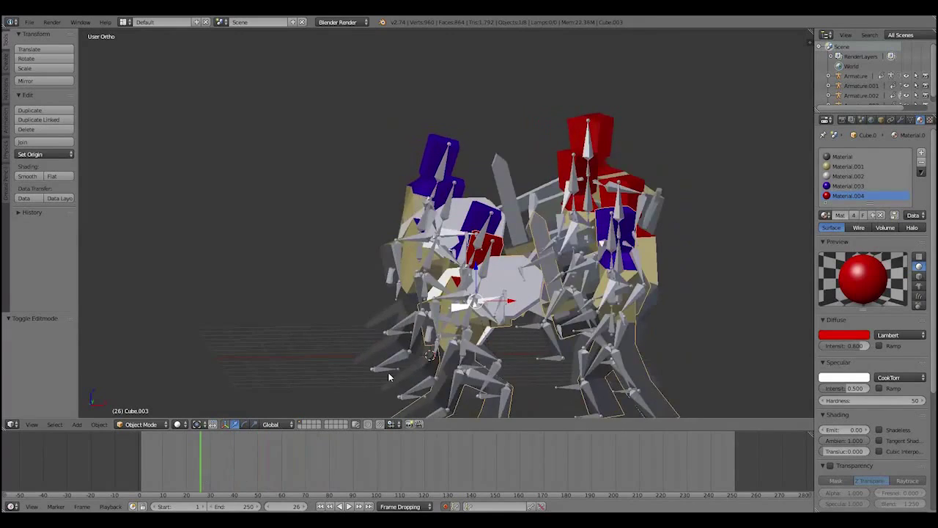
pyautogui.scroll(5, 389, 377)
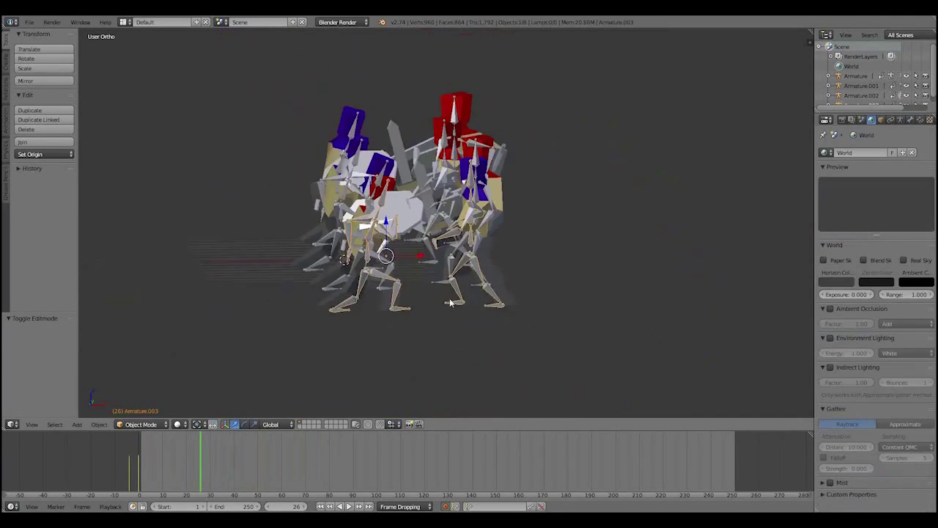
pyautogui.scroll(-5, 369, 201)
pyautogui.scroll(5, 368, 201)
pyautogui.press('a')
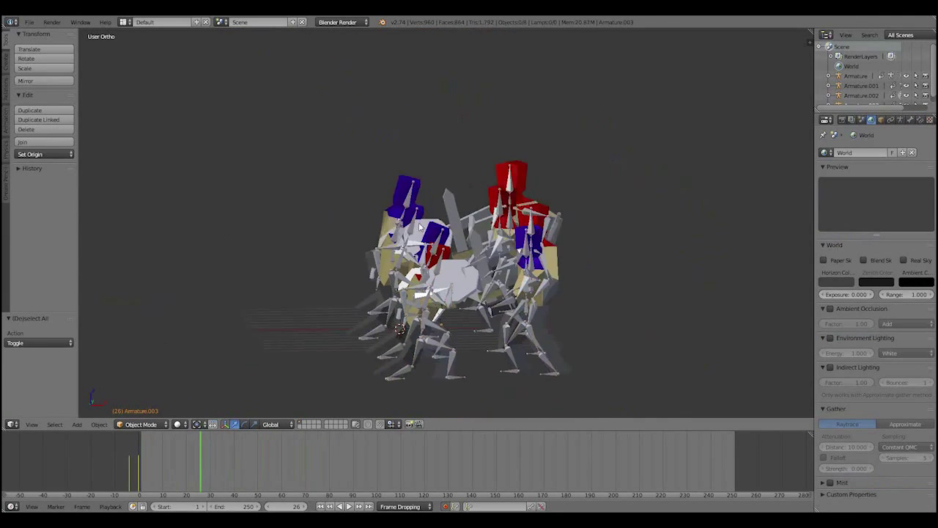
pyautogui.scroll(4, 420, 228)
pyautogui.moveTo(420, 228); pyautogui.dragTo(555, 286, button='middle')
pyautogui.rightClick(411, 273)
pyautogui.scroll(6, 476, 278)
pyautogui.scroll(2, 596, 240)
pyautogui.scroll(-2, 567, 233)
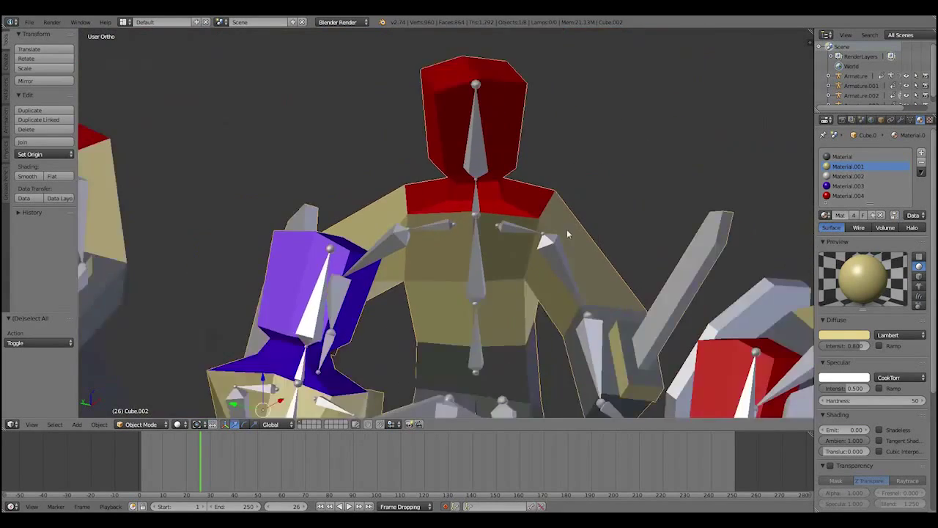
pyautogui.scroll(-3, 567, 233)
pyautogui.scroll(7, 555, 251)
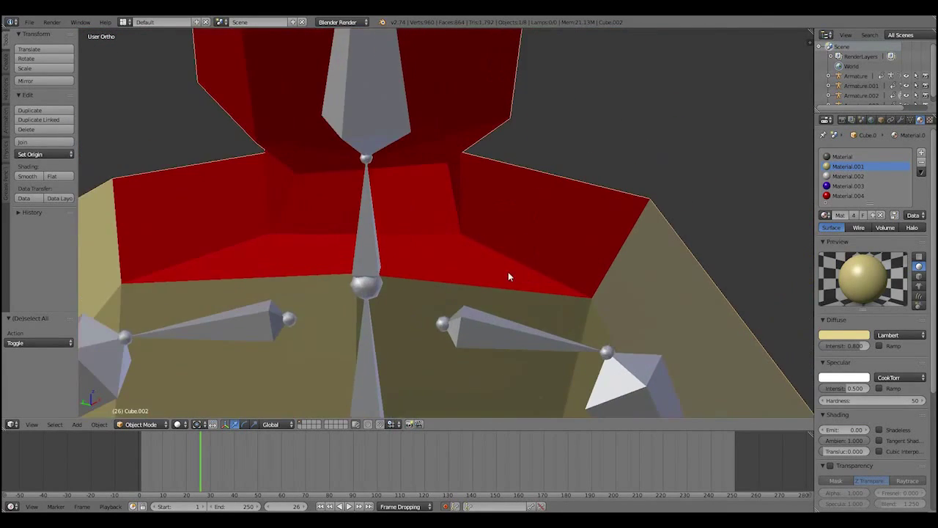
pyautogui.scroll(-5, 506, 277)
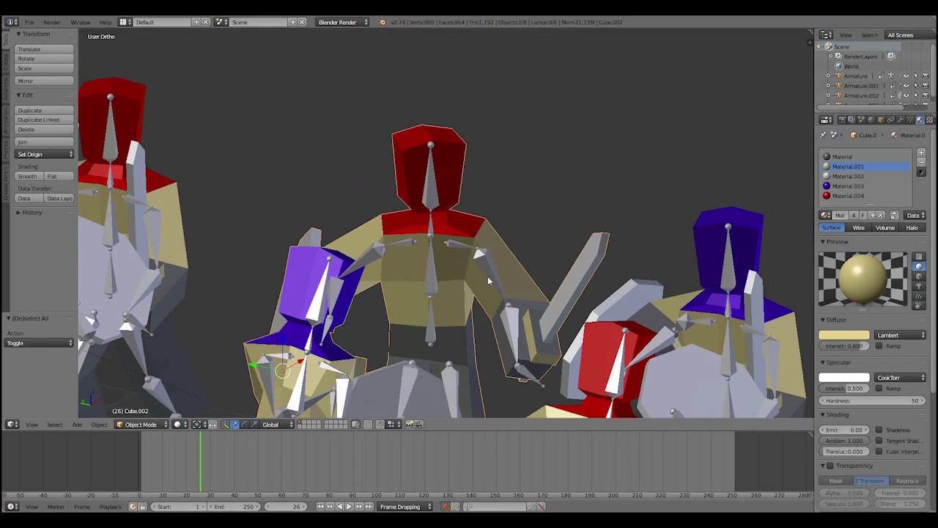
pyautogui.scroll(-4, 440, 315)
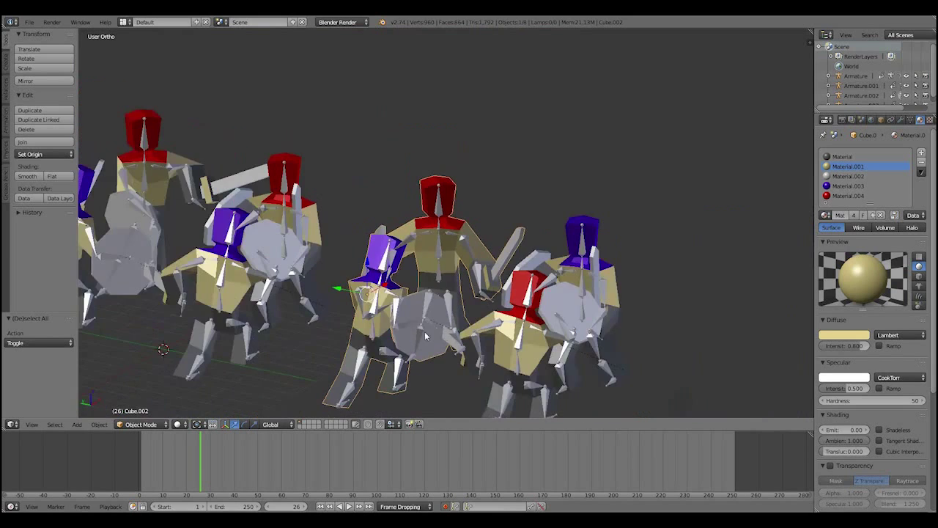
pyautogui.moveTo(433, 326); pyautogui.dragTo(390, 323, button='middle')
pyautogui.scroll(-3, 390, 322)
pyautogui.scroll(1, 440, 334)
pyautogui.scroll(2, 464, 344)
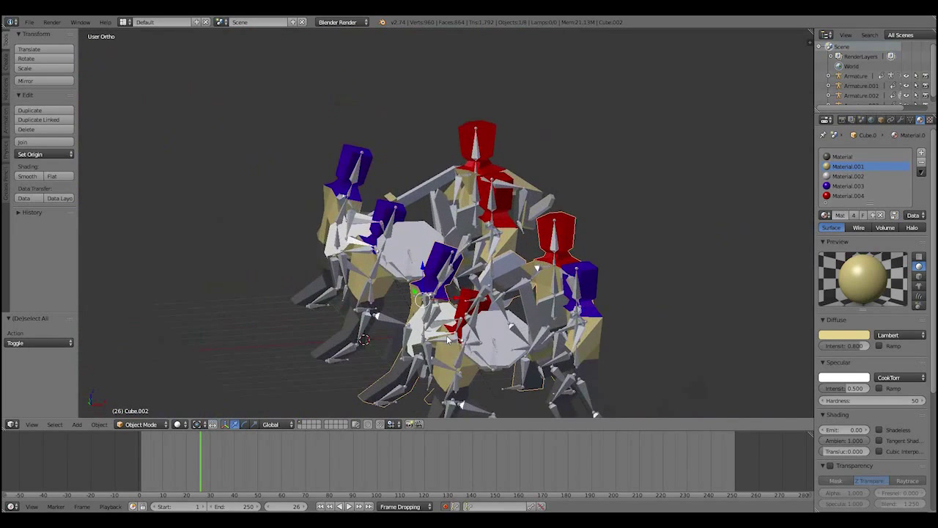
pyautogui.moveTo(446, 335); pyautogui.dragTo(513, 295, button='middle')
pyautogui.scroll(5, 513, 295)
pyautogui.scroll(4, 455, 279)
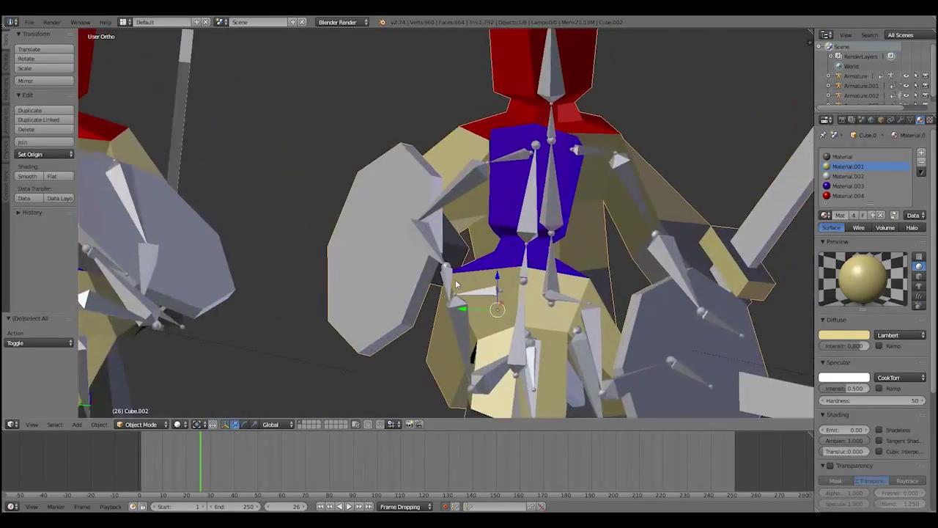
pyautogui.scroll(-9, 452, 357)
pyautogui.scroll(3, 452, 356)
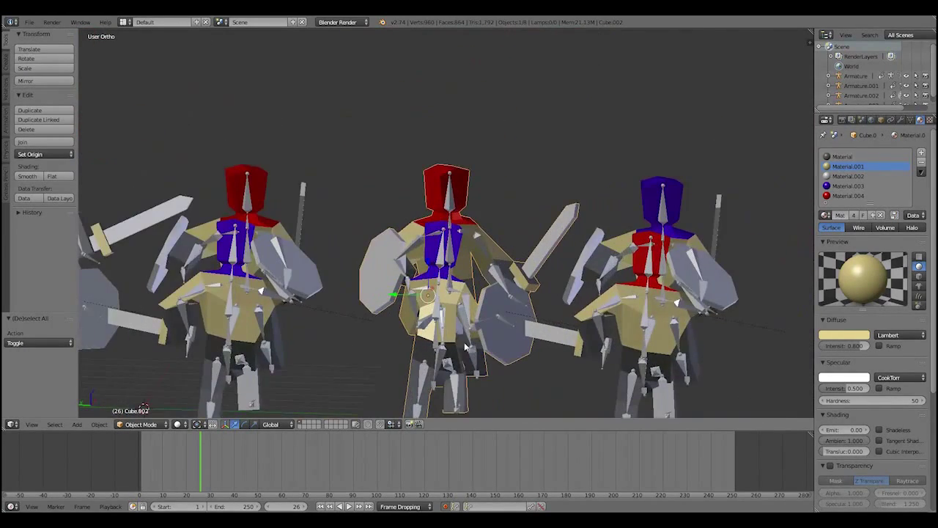
pyautogui.moveTo(451, 356); pyautogui.dragTo(535, 313, button='middle')
pyautogui.scroll(5, 442, 306)
pyautogui.scroll(-2, 526, 310)
pyautogui.scroll(3, 526, 310)
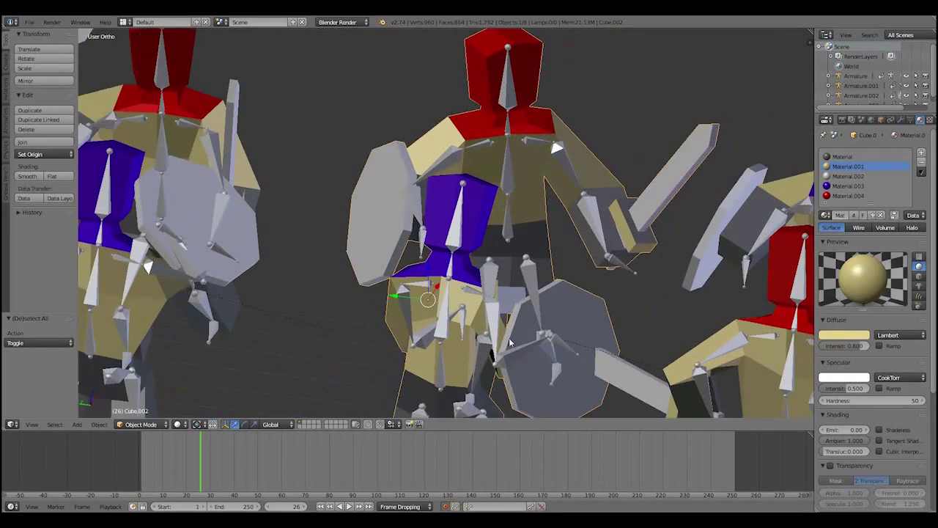
pyautogui.scroll(-5, 469, 307)
pyautogui.moveTo(442, 301); pyautogui.dragTo(353, 238, button='middle')
pyautogui.scroll(2, 354, 238)
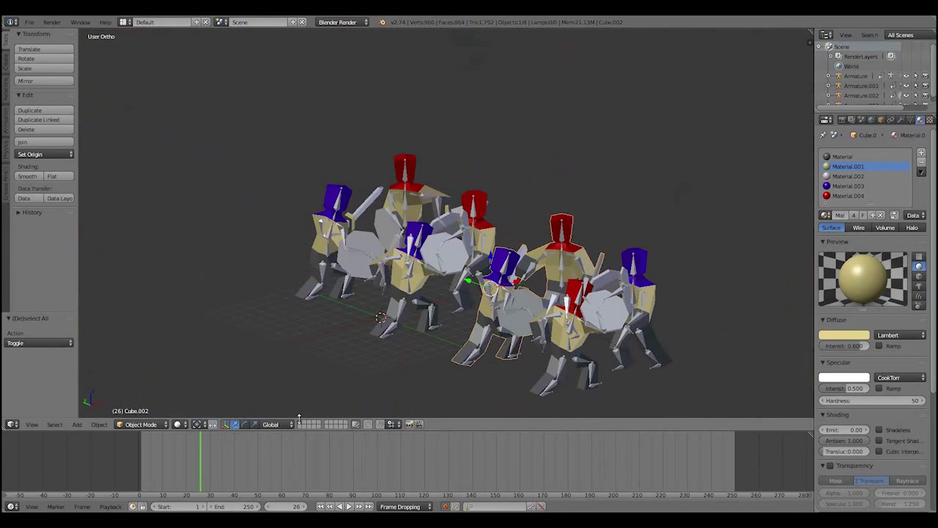
pyautogui.rightClick(416, 284)
# Select the left, red-helmeted and blue-helmeted figures and group them with Ctrl+G
pyautogui.scroll(3, 525, 192)
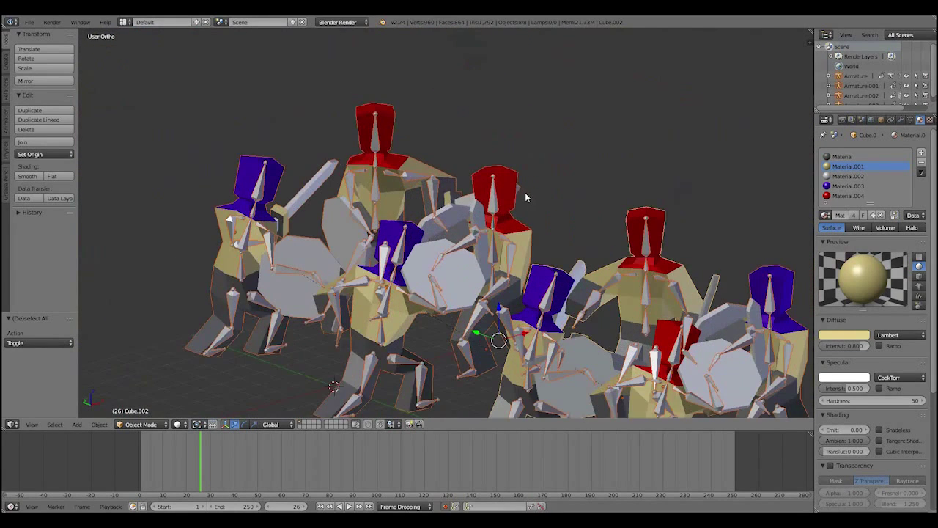
pyautogui.keyDown('shift'); pyautogui.rightClick(394, 121); pyautogui.keyUp('shift')
pyautogui.keyDown('shift'); pyautogui.rightClick(665, 226); pyautogui.keyUp('shift')
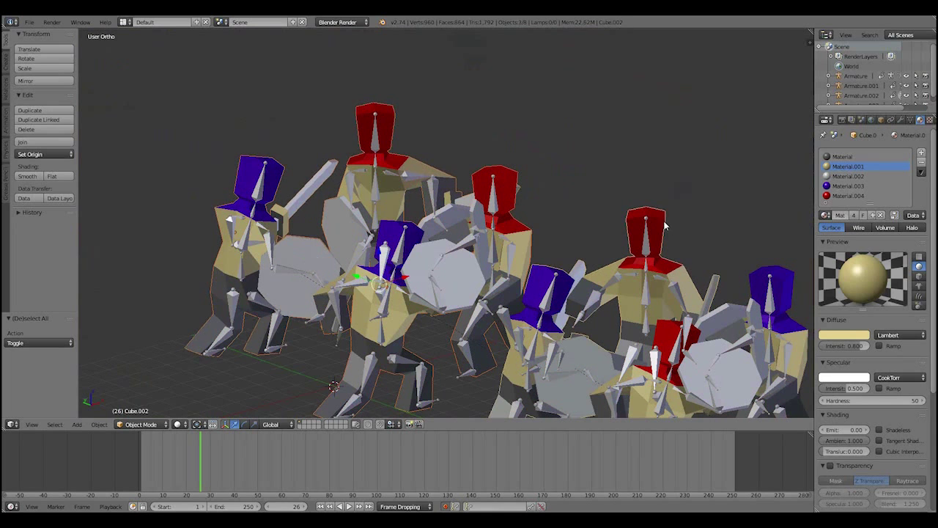
pyautogui.keyDown('shift'); pyautogui.rightClick(774, 277); pyautogui.keyUp('shift')
pyautogui.moveTo(775, 276); pyautogui.dragTo(465, 264, button='middle')
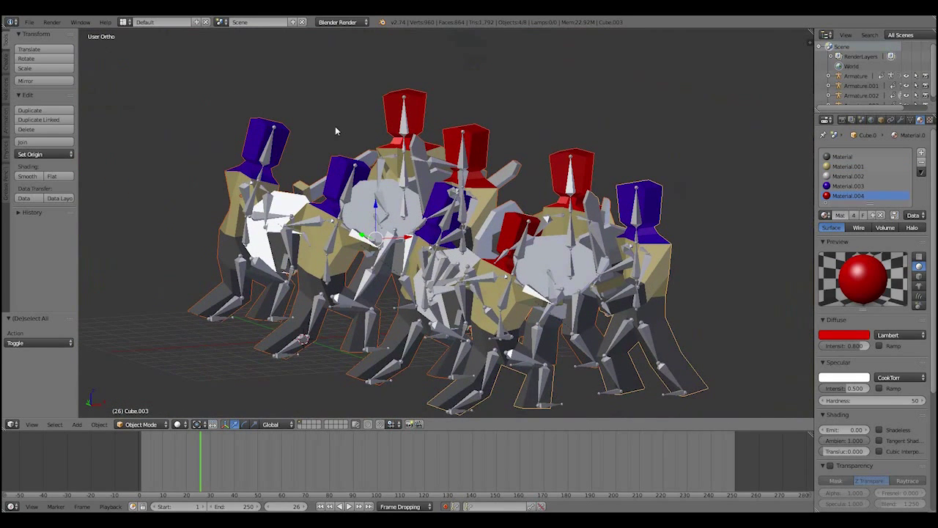
pyautogui.hotkey('ctrl', 'g')
pyautogui.scroll(3, 475, 230)
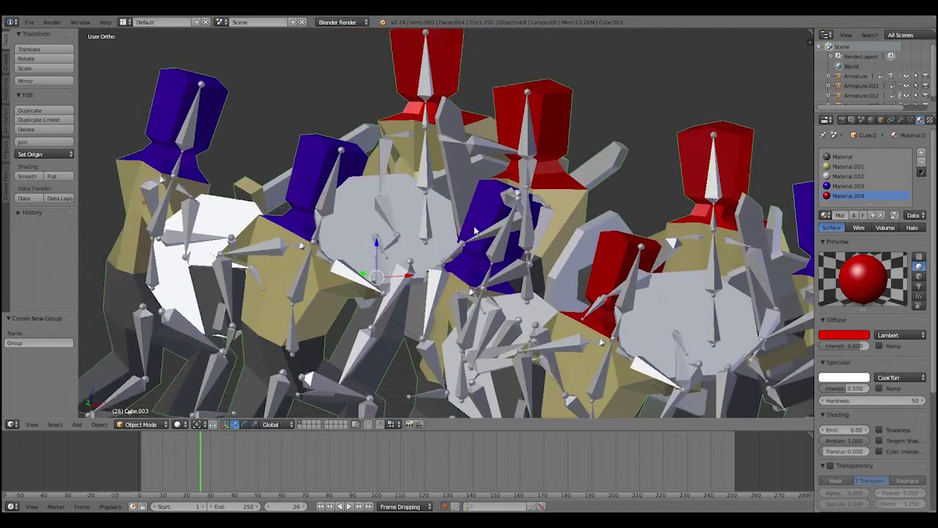
pyautogui.press('KP_Decimal')
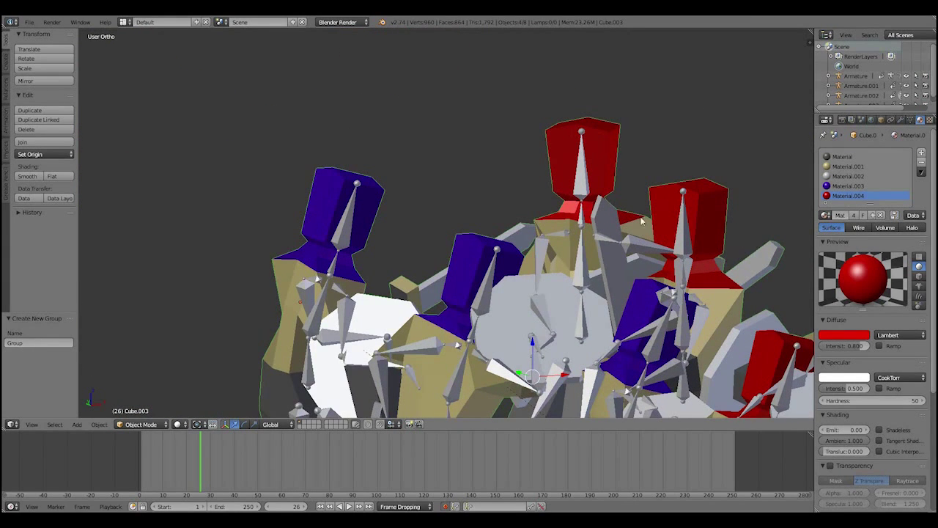
pyautogui.scroll(-6, 642, 220)
pyautogui.scroll(4, 502, 396)
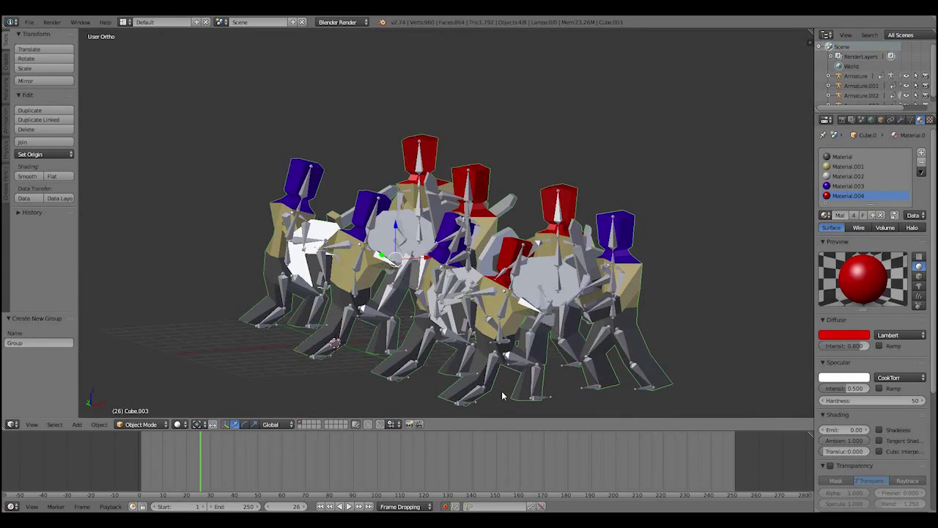
pyautogui.moveTo(502, 396); pyautogui.dragTo(726, 323, button='middle')
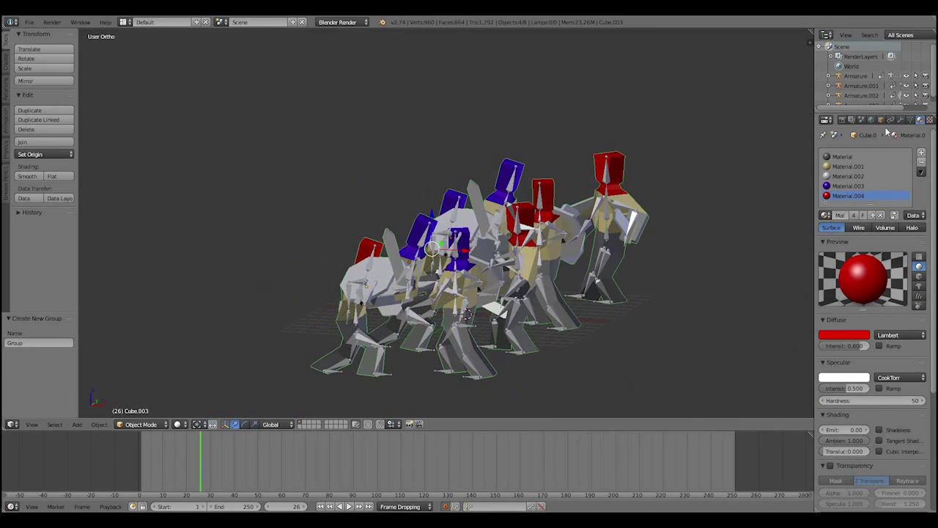
# Rename the figures' group from 'Group' to 'Fightas' in the Object properties
pyautogui.click(881, 119)
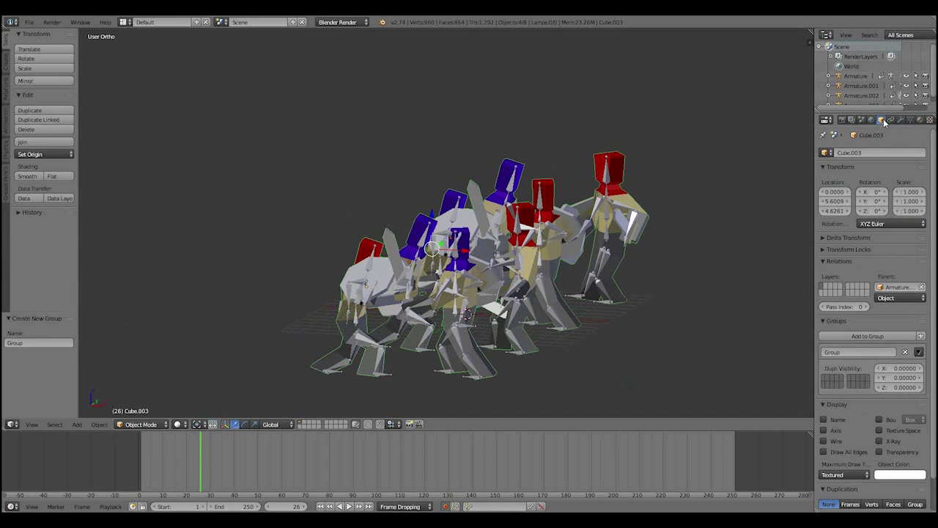
pyautogui.scroll(2, 432, 262)
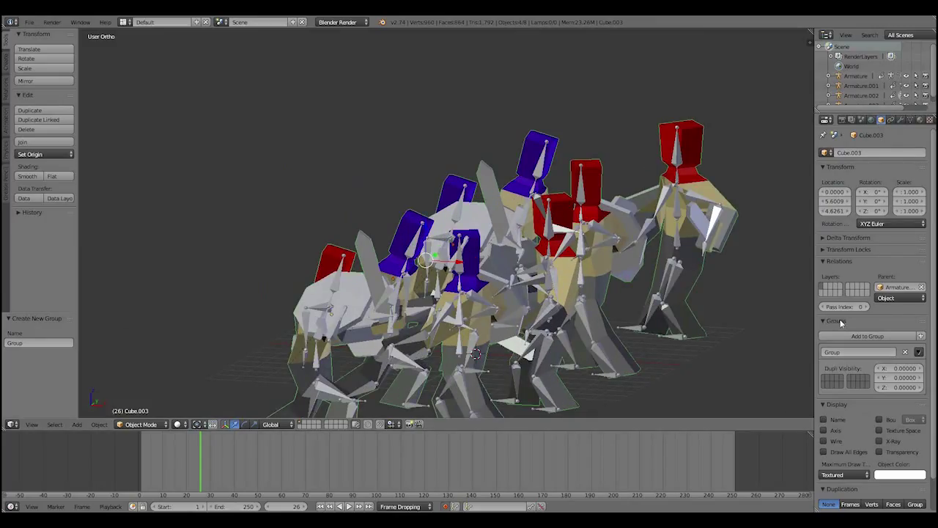
pyautogui.rightClick(623, 293)
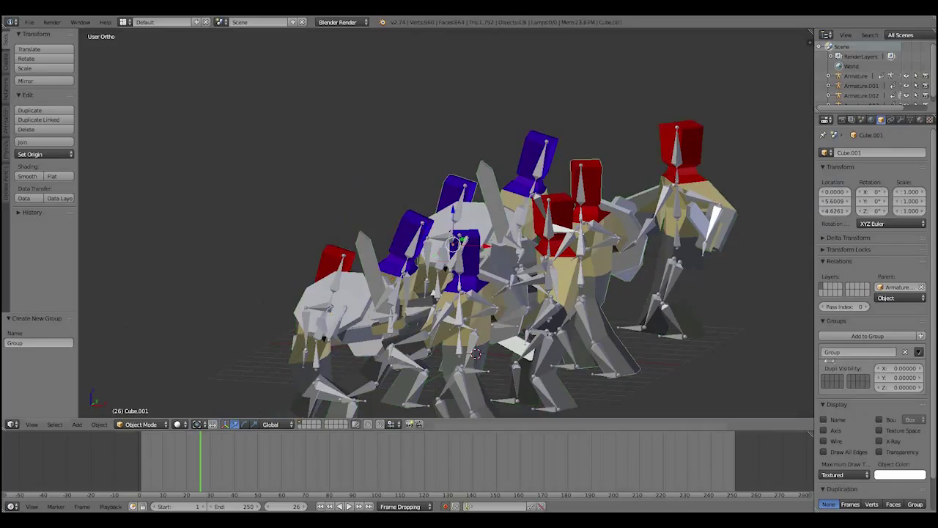
pyautogui.click(850, 352)
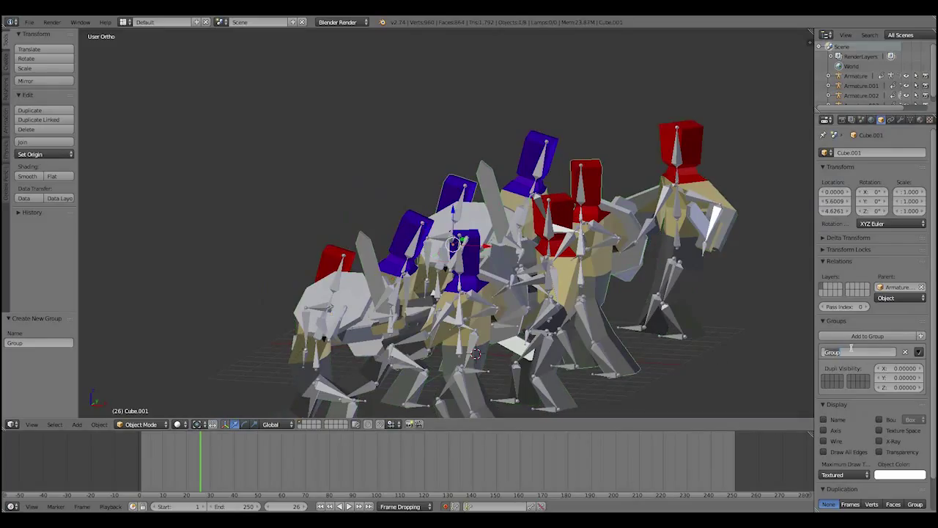
pyautogui.write('A')
pyautogui.press('Return')
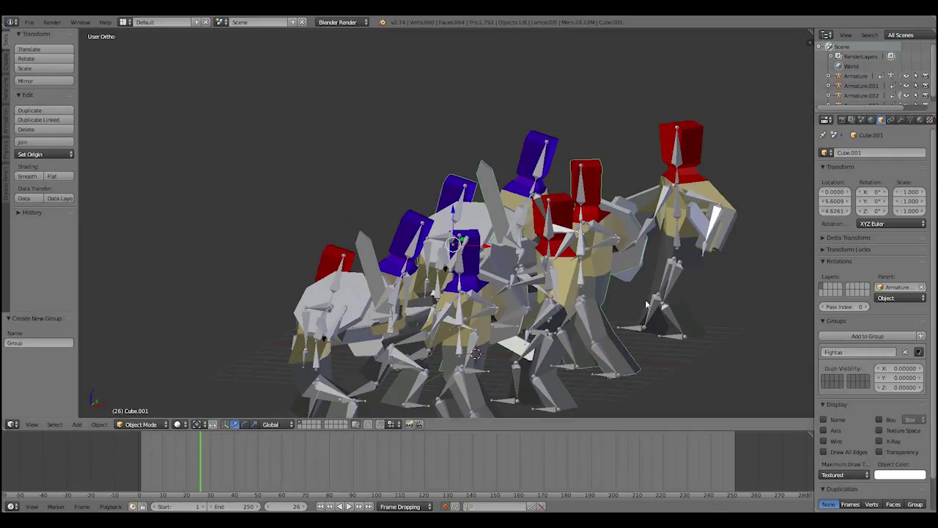
pyautogui.scroll(-4, 562, 308)
# Select all the figures and move them onto another layer
pyautogui.press('a')
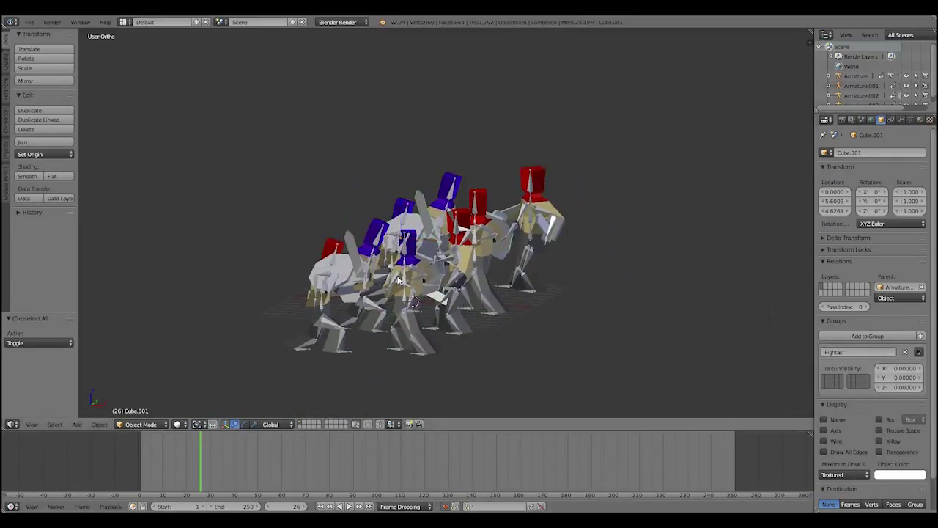
pyautogui.press('a')
pyautogui.press('m')
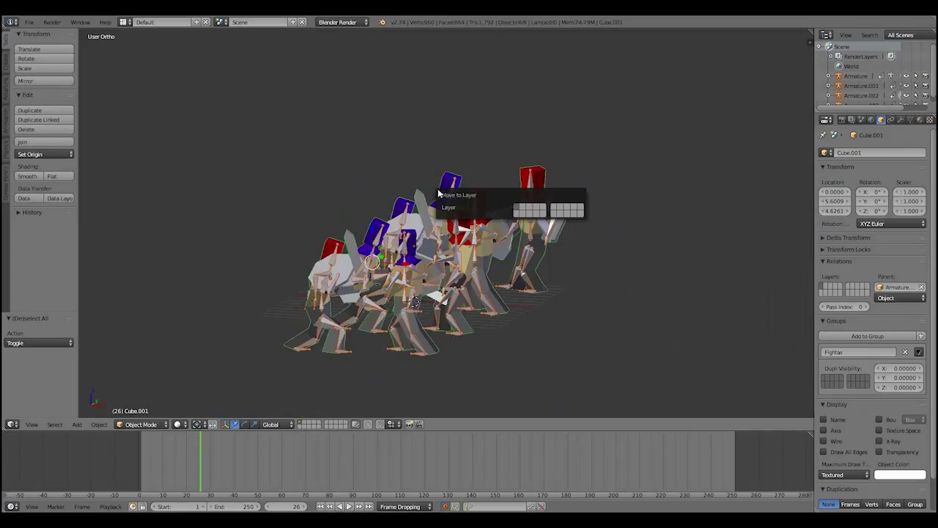
pyautogui.click(525, 209)
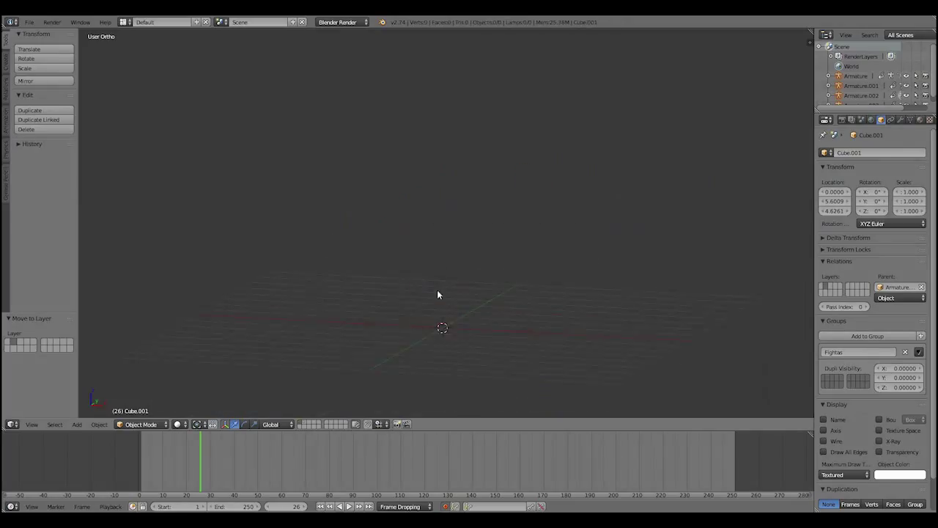
# Add a new plane and scale it up to 12.095
pyautogui.press('KP_5')
pyautogui.hotkey('shift', 'a')
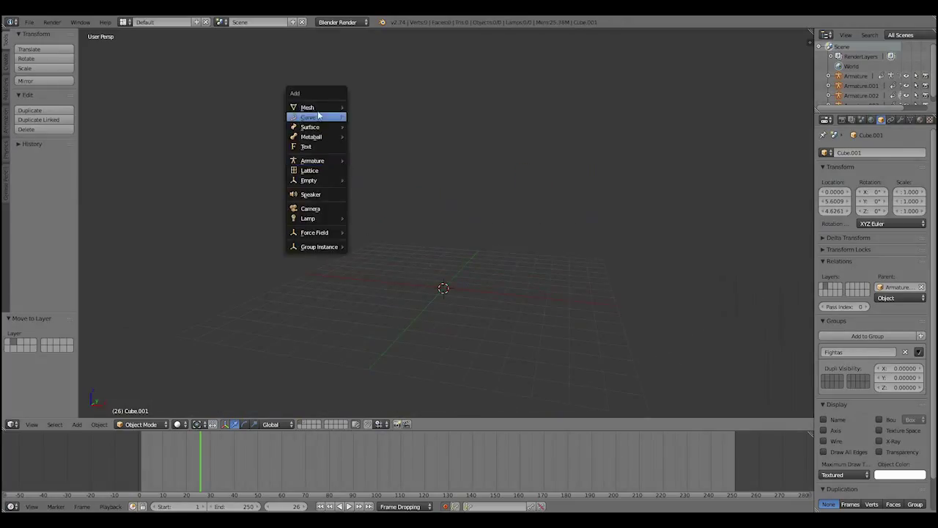
pyautogui.moveTo(314, 107)
pyautogui.click(363, 107)
pyautogui.press('s')
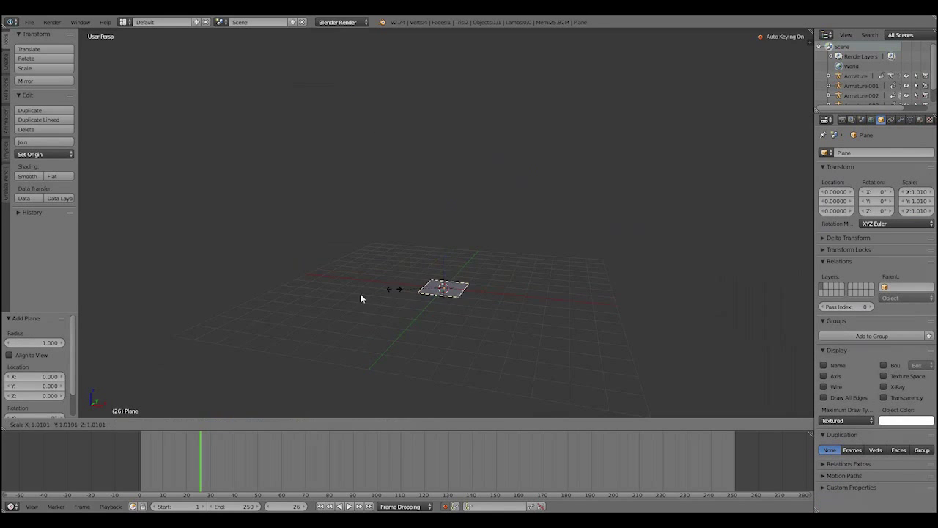
pyautogui.click(151, 314)
pyautogui.moveTo(272, 337); pyautogui.dragTo(303, 315, button='middle')
pyautogui.scroll(3, 304, 320)
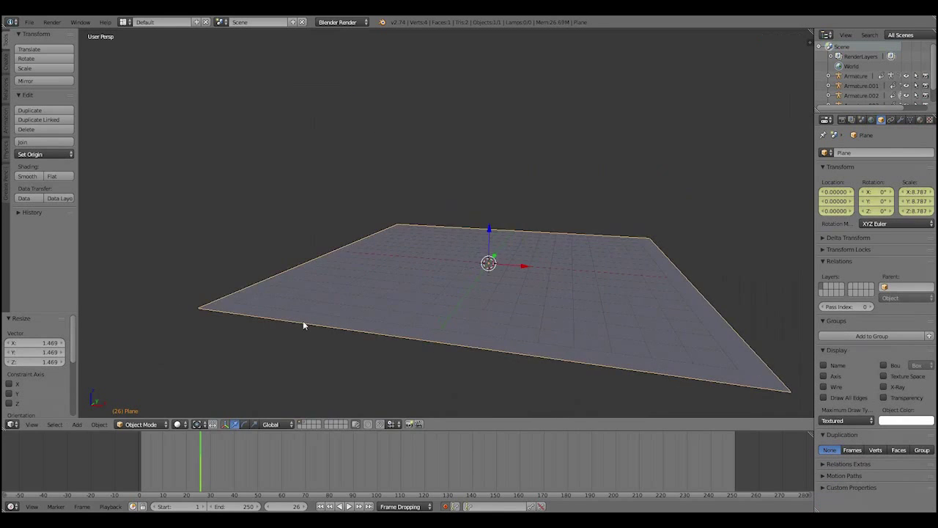
pyautogui.press('s')
pyautogui.click(315, 278)
pyautogui.moveTo(315, 278); pyautogui.dragTo(372, 210, button='middle')
# Subdivide the plane's mesh in Edit Mode
pyautogui.press('Tab')
pyautogui.press('w')
pyautogui.click(373, 211)
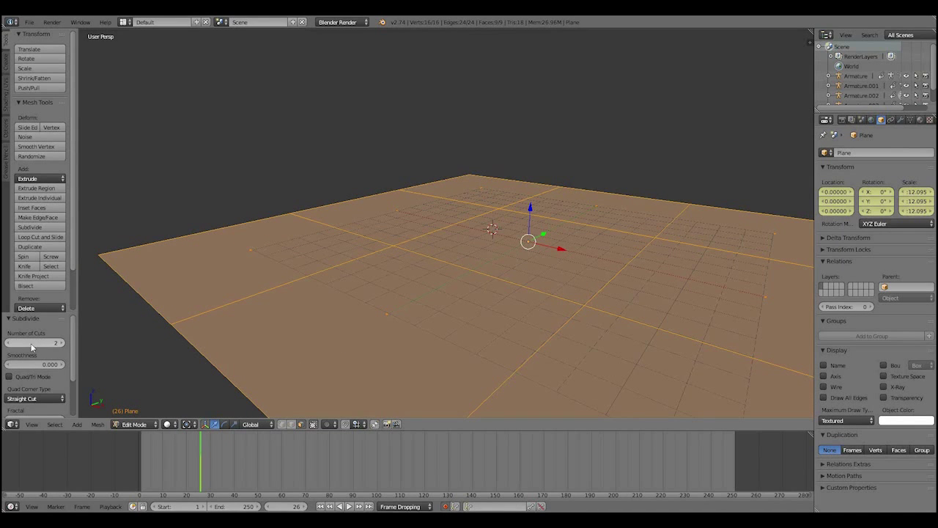
# Begin editing the Subdivide panel's Number of Cuts field
pyautogui.click(32, 343)
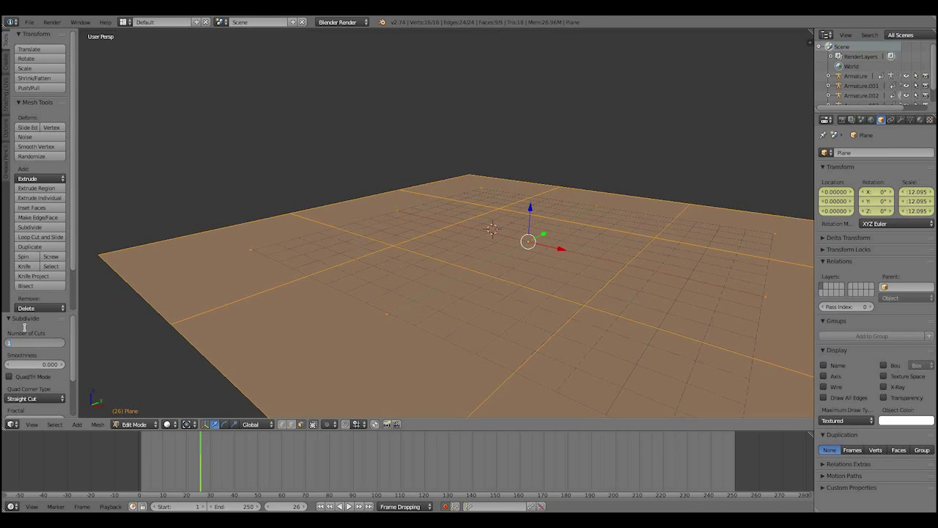
# Subdivide with 10 cuts, select a single face in face mode, and enable proportional editing
pyautogui.write('10')
pyautogui.press('Return')
pyautogui.scroll(-4, 440, 272)
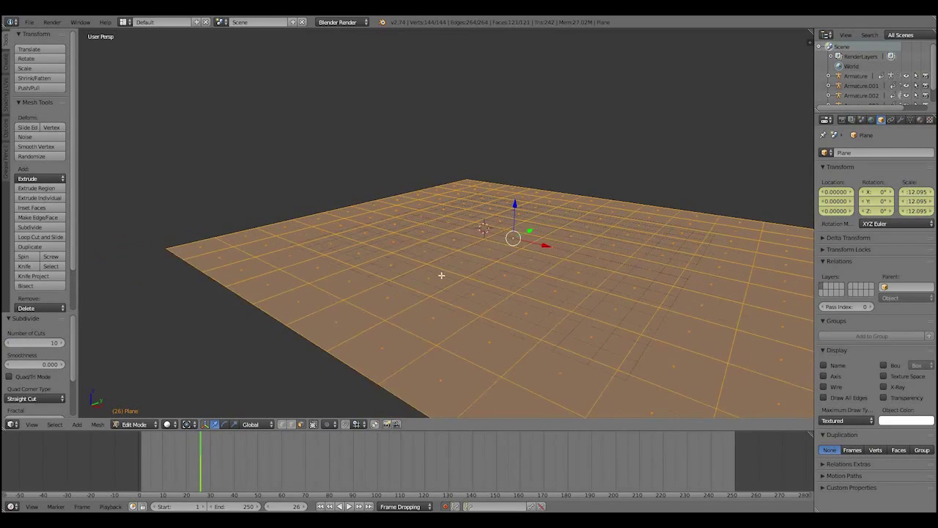
pyautogui.hotkey('ctrl', 'Tab')
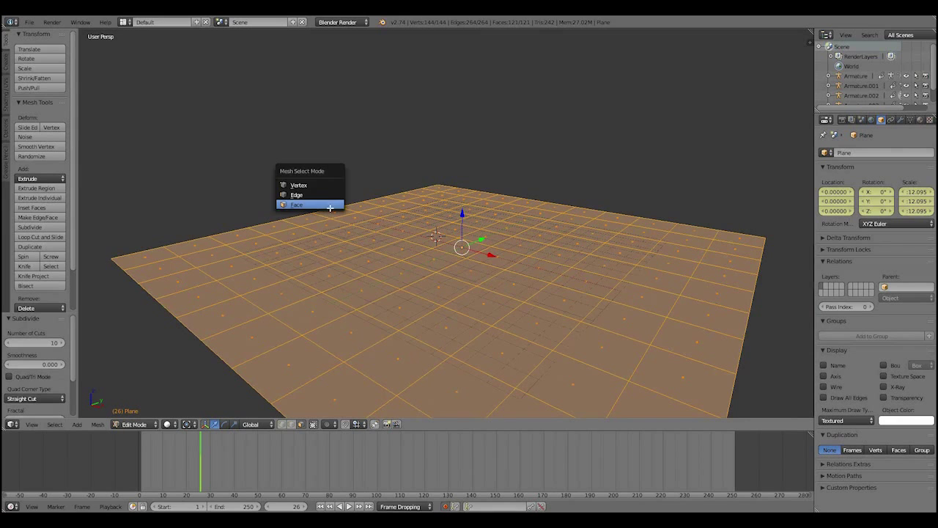
pyautogui.click(329, 203)
pyautogui.rightClick(338, 278)
pyautogui.moveTo(342, 278); pyautogui.dragTo(362, 268, button='middle')
pyautogui.press('o')
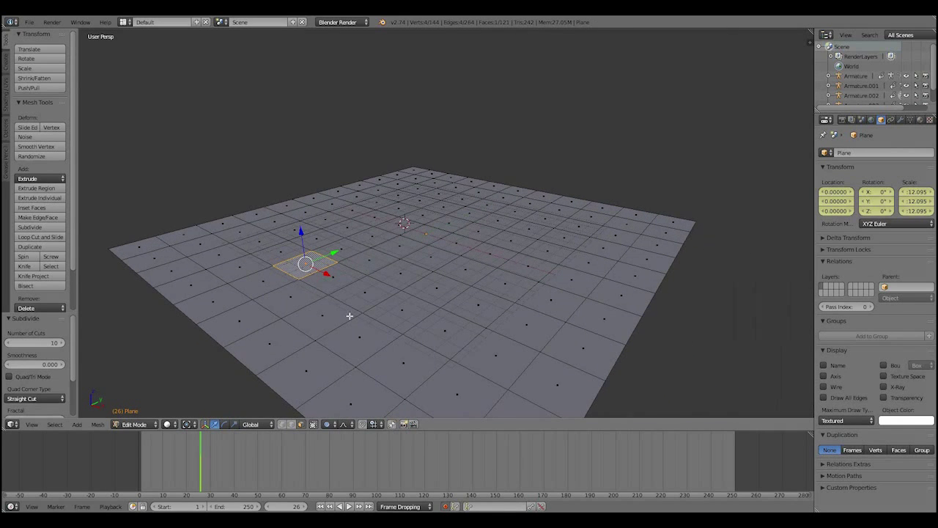
# Repeatedly move the selected face with proportional falloff to raise rolling hills
pyautogui.moveTo(349, 316); pyautogui.dragTo(385, 322, button='middle')
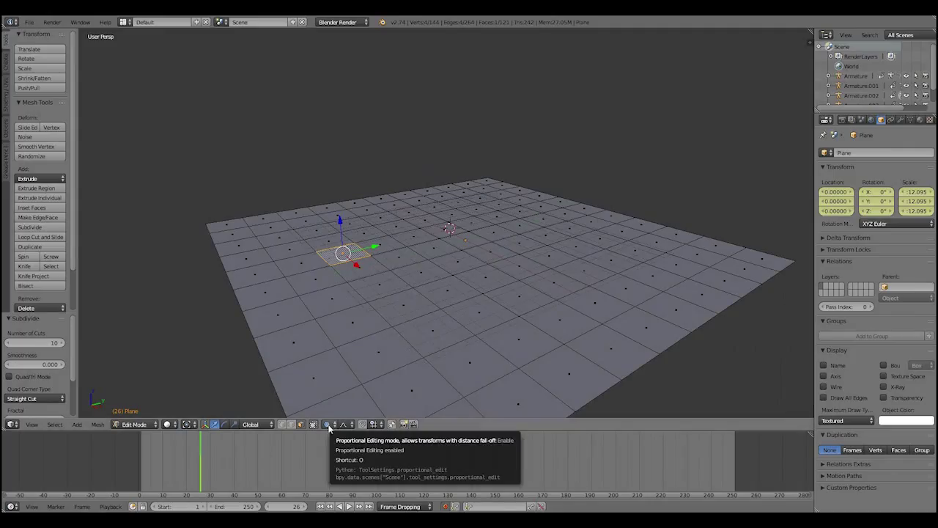
pyautogui.keyDown('shift'); pyautogui.moveTo(399, 288); pyautogui.dragTo(399, 310, button='middle'); pyautogui.keyUp('shift')
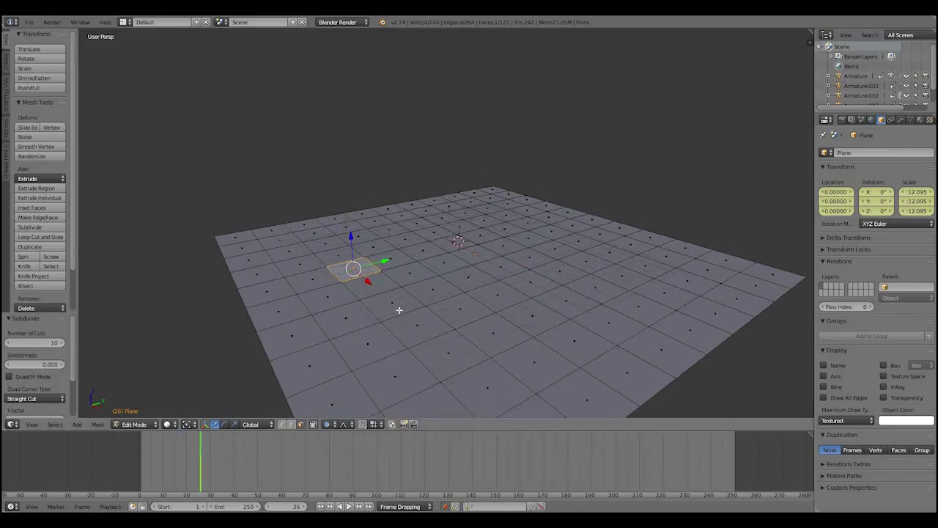
pyautogui.moveTo(387, 275); pyautogui.dragTo(372, 300, button='middle')
pyautogui.press('g')
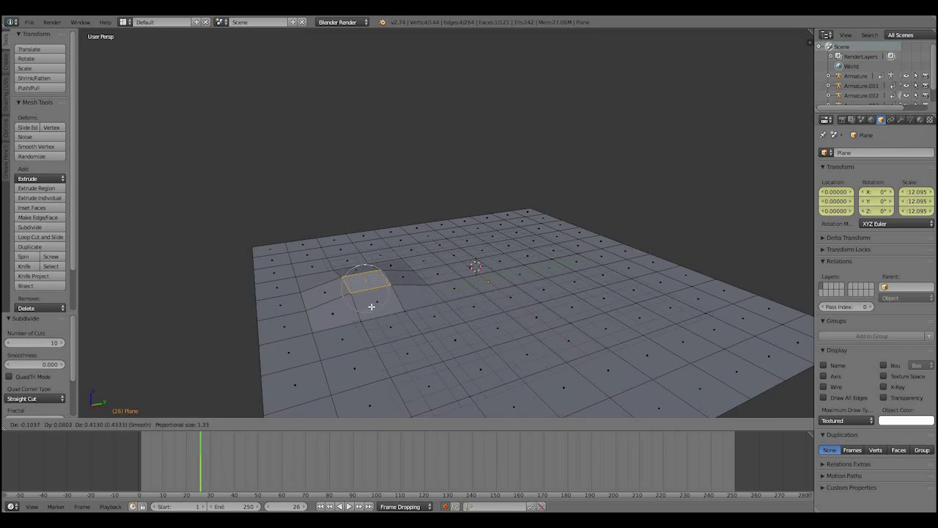
pyautogui.scroll(-12, 369, 290)
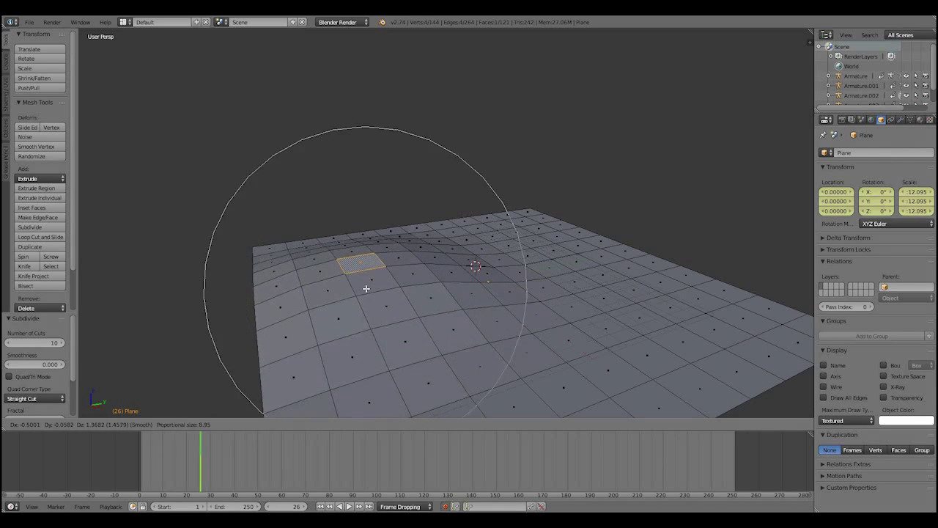
pyautogui.click(368, 285)
pyautogui.press('g')
pyautogui.click(659, 265)
pyautogui.press('g')
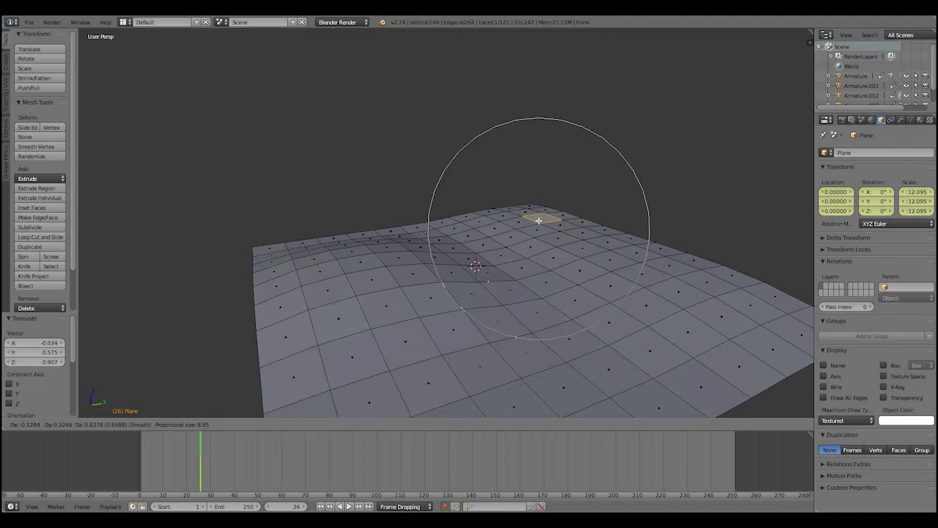
pyautogui.click(431, 280)
pyautogui.press('g')
pyautogui.click(437, 294)
pyautogui.press('g')
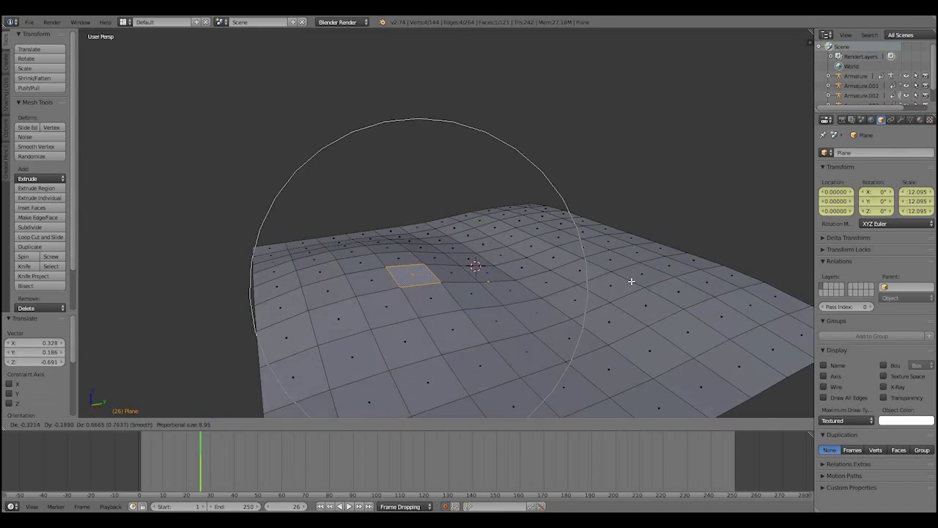
pyautogui.click(639, 295)
pyautogui.press('g')
pyautogui.click(586, 343)
pyautogui.moveTo(586, 344); pyautogui.dragTo(393, 321, button='middle')
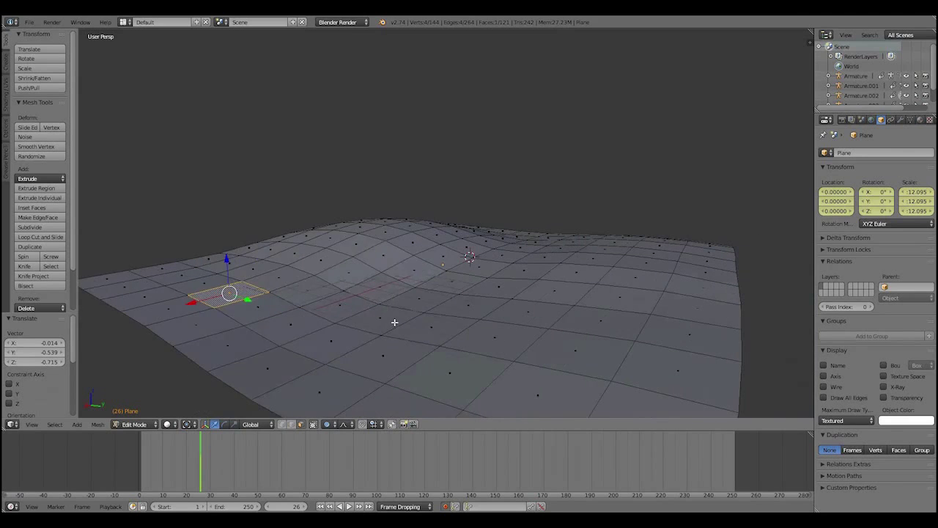
pyautogui.press('g')
pyautogui.click(613, 249)
pyautogui.press('g')
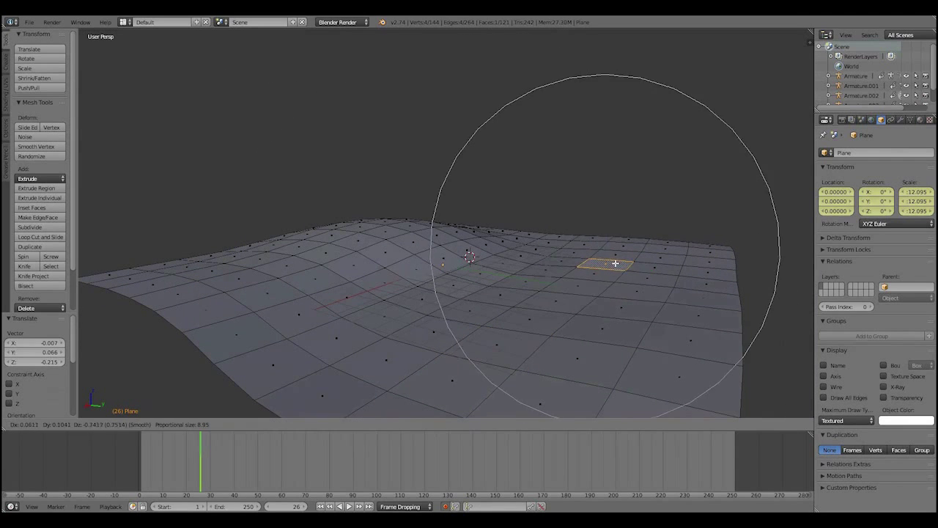
pyautogui.press('Escape')
# Lift two more faces, one near the middle and one toward the right edge
pyautogui.rightClick(387, 228)
pyautogui.press('g')
pyautogui.click(390, 253)
pyautogui.rightClick(627, 315)
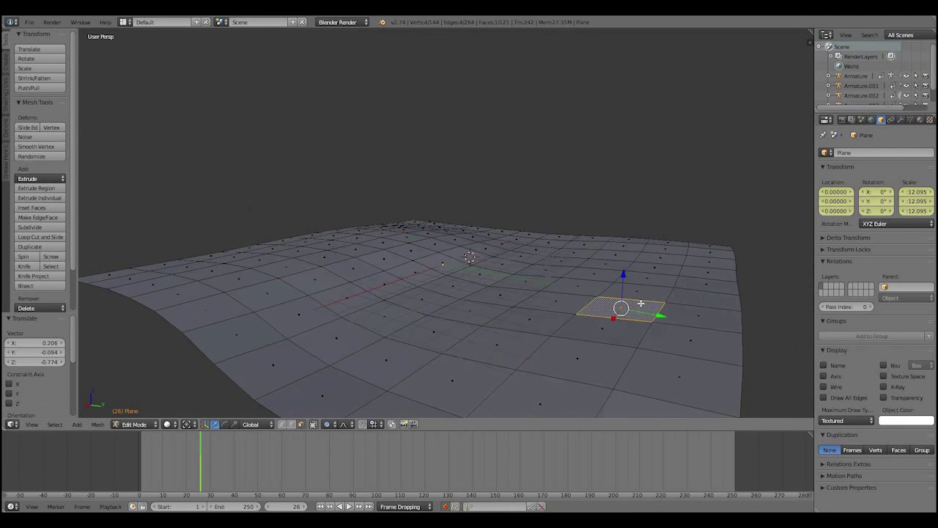
pyautogui.press('g')
pyautogui.click(634, 285)
# Deselect the mesh, pick a single new face, and bring up the falloff shape options
pyautogui.press('a')
pyautogui.press('a')
pyautogui.moveTo(459, 258); pyautogui.dragTo(425, 265, button='middle')
pyautogui.press('a')
pyautogui.rightClick(508, 268)
pyautogui.click(345, 425)
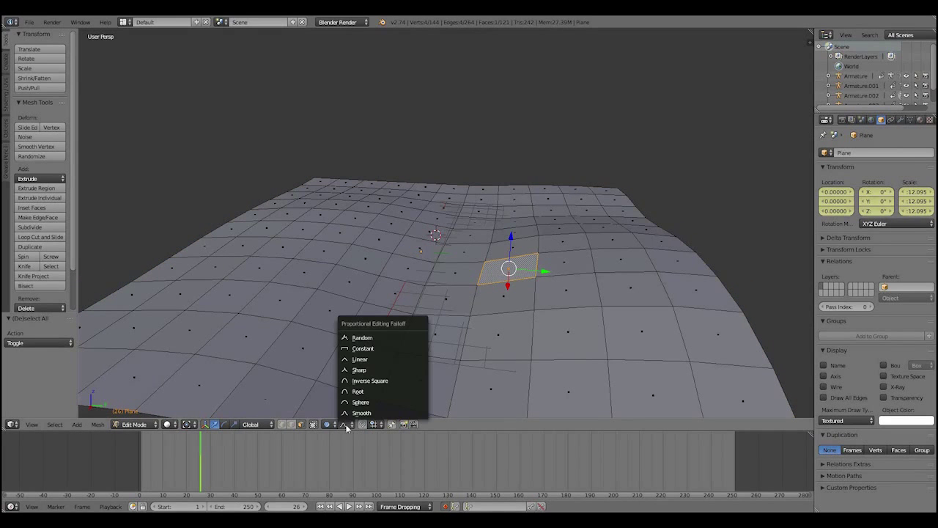
# Switch falloff to Random and move the face with a wide influence to roughen the terrain
pyautogui.click(376, 338)
pyautogui.press('g')
pyautogui.scroll(-5, 469, 249)
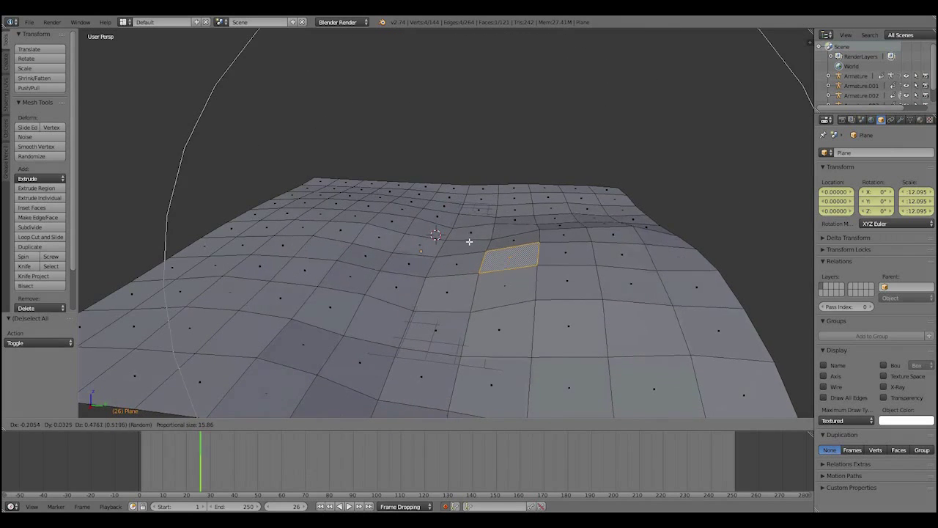
pyautogui.scroll(-13, 469, 241)
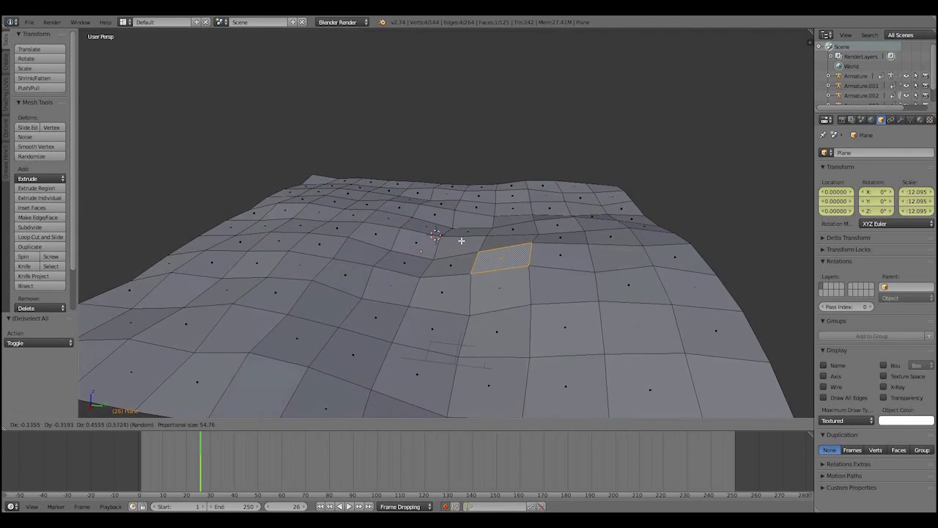
pyautogui.click(465, 242)
# Return to Object Mode, go back to frame 5, and apply smooth shading to the terrain
pyautogui.press('Tab')
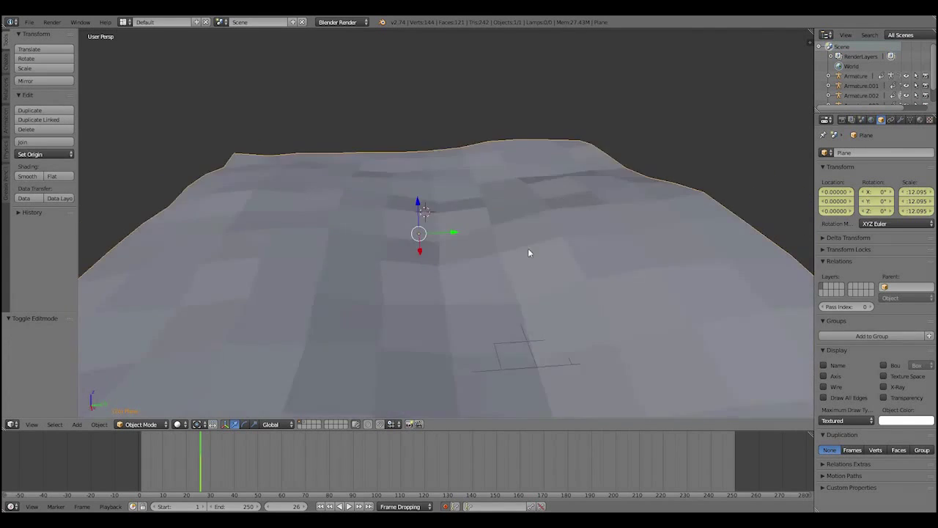
pyautogui.moveTo(530, 253); pyautogui.dragTo(380, 333, button='middle')
pyautogui.moveTo(203, 448); pyautogui.dragTo(150, 449)
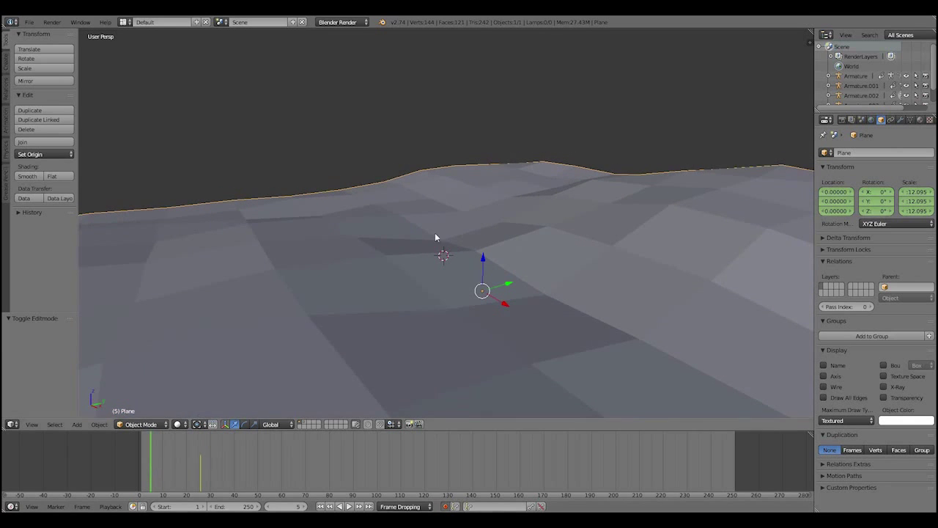
pyautogui.moveTo(435, 233); pyautogui.dragTo(410, 264, button='middle')
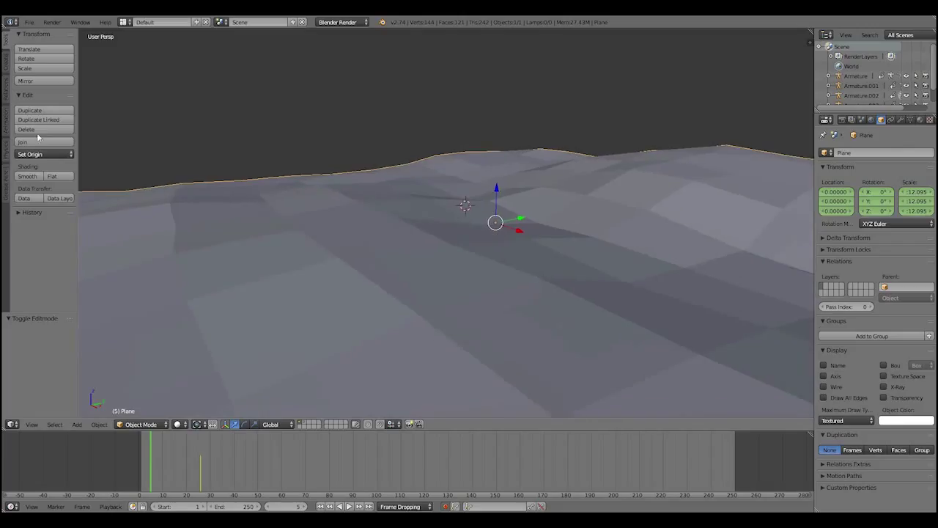
pyautogui.click(33, 178)
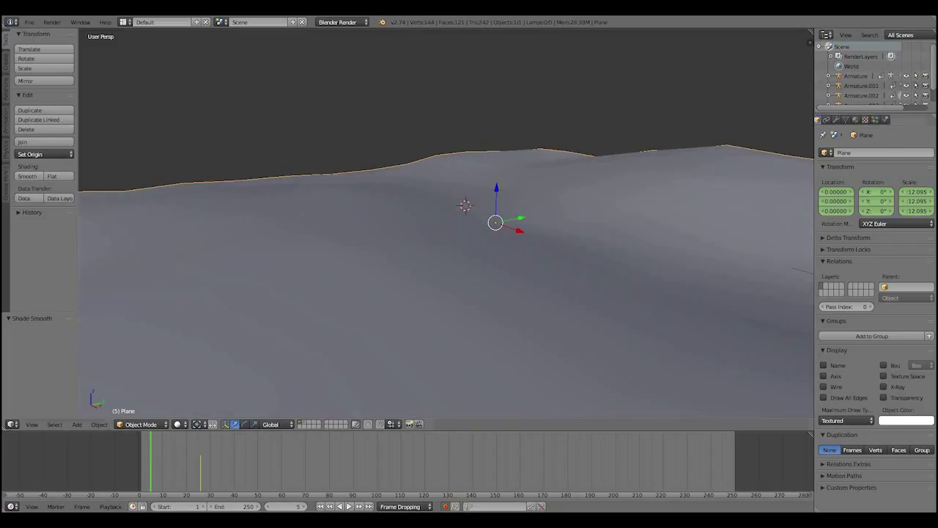
# Add a new particle system to the terrain and set its type to Hair
pyautogui.click(874, 120)
pyautogui.click(887, 184)
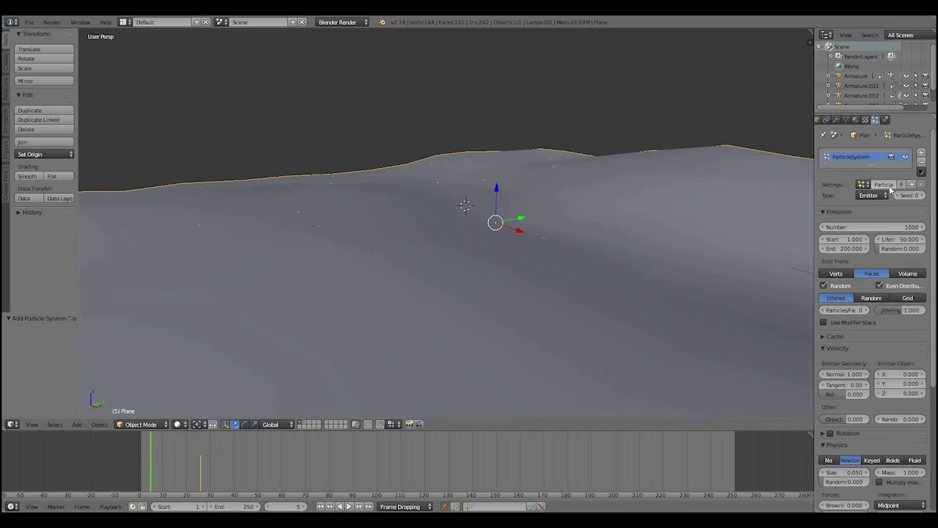
pyautogui.moveTo(501, 238); pyautogui.dragTo(498, 220, button='middle')
pyautogui.click(872, 195)
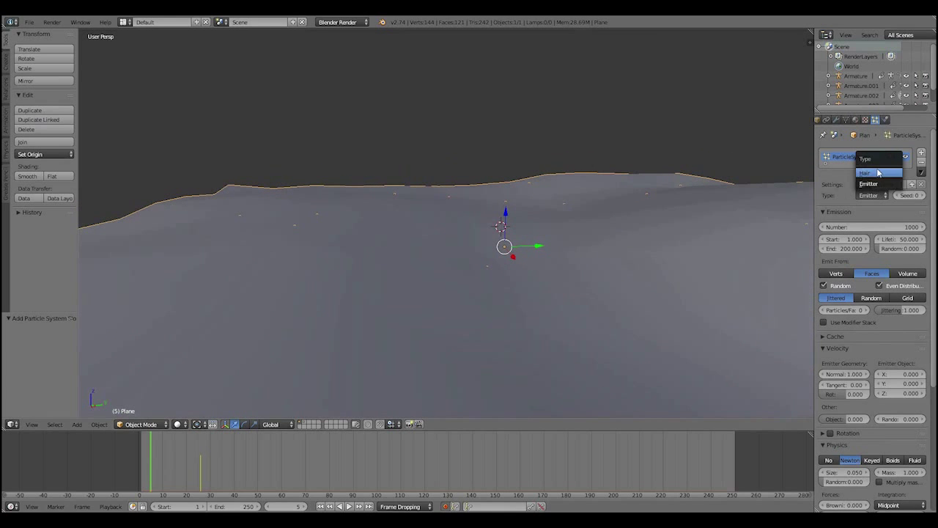
pyautogui.click(866, 173)
pyautogui.moveTo(491, 271); pyautogui.dragTo(561, 259, button='middle')
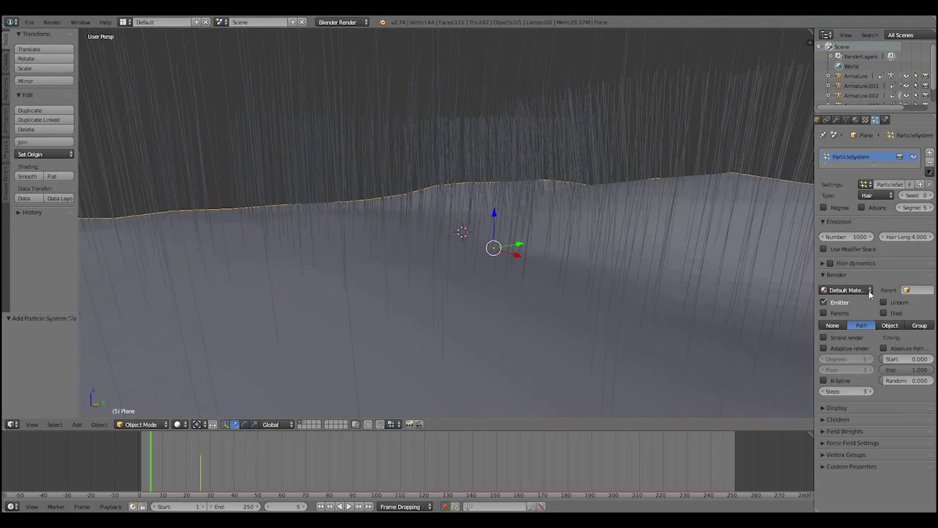
# Enable the Advanced particle settings and set the Render method to Group
pyautogui.scroll(-6, 602, 232)
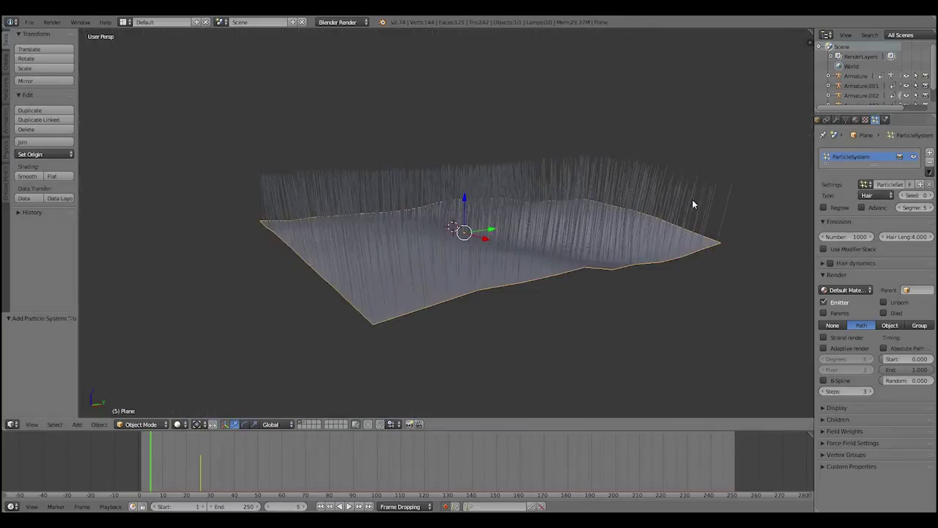
pyautogui.click(863, 209)
pyautogui.scroll(-8, 840, 346)
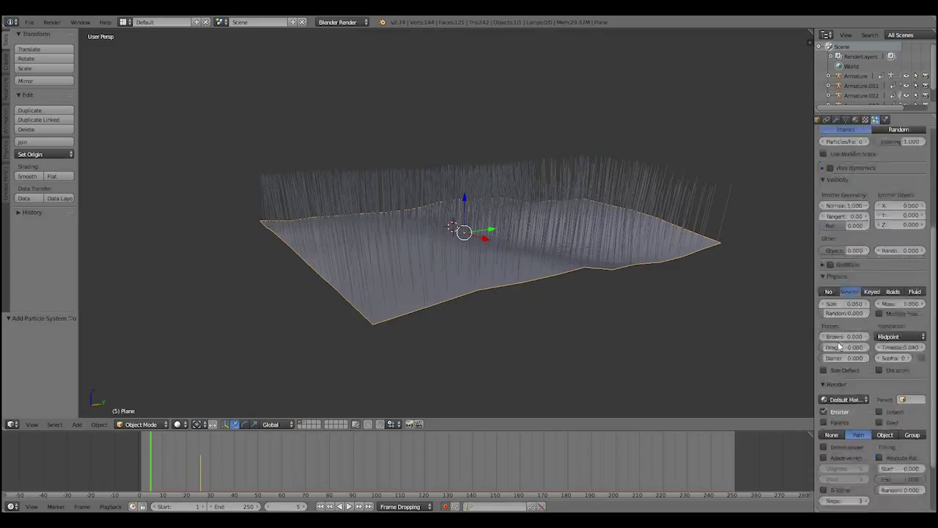
pyautogui.scroll(-4, 850, 378)
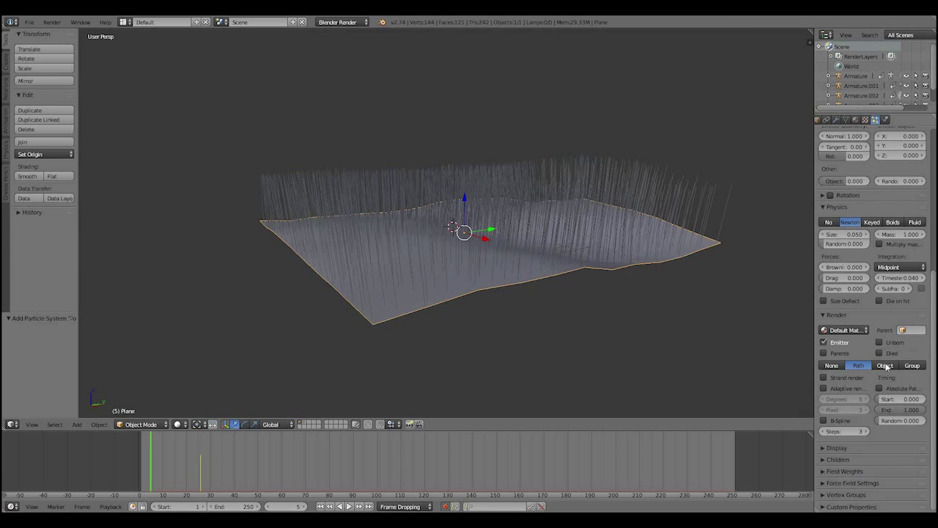
pyautogui.click(912, 365)
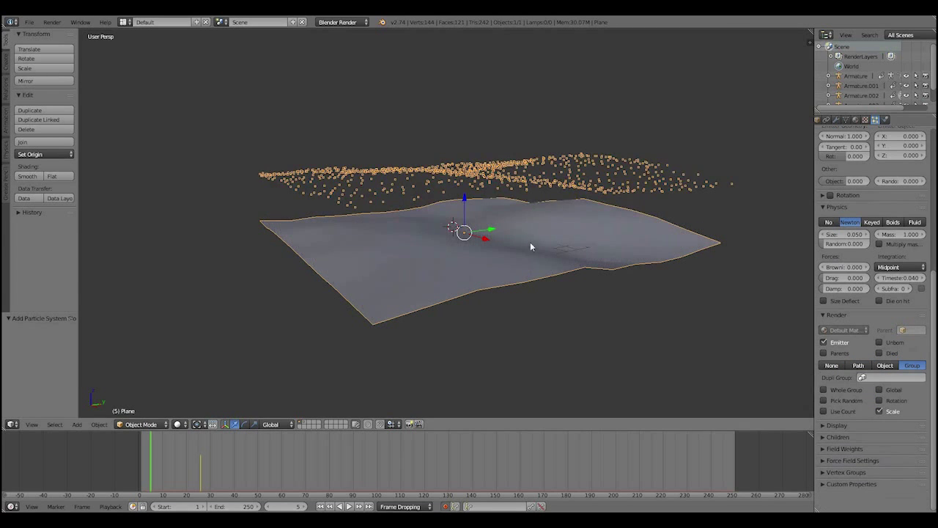
# Set the particles' Dupli Group to Fightas so soldiers cover the hills
pyautogui.scroll(4, 530, 242)
pyautogui.moveTo(472, 236); pyautogui.dragTo(732, 293, button='middle')
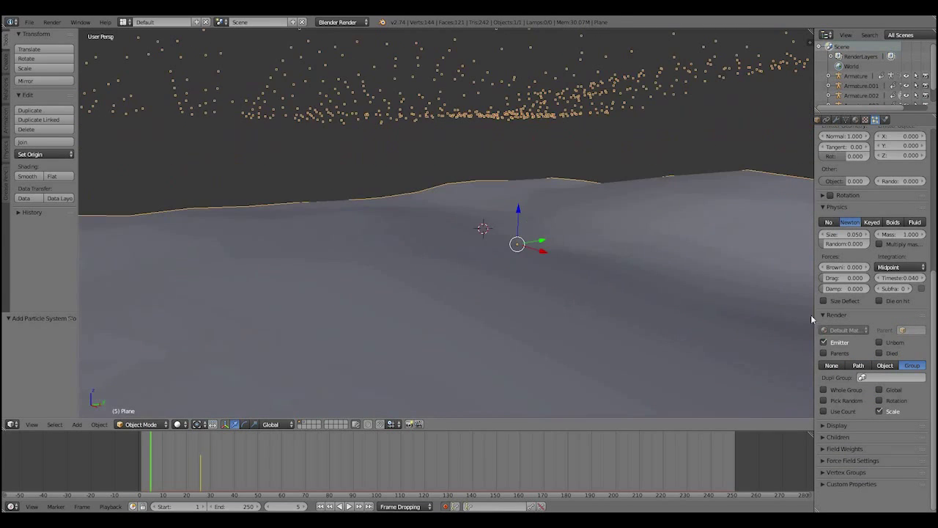
pyautogui.click(864, 377)
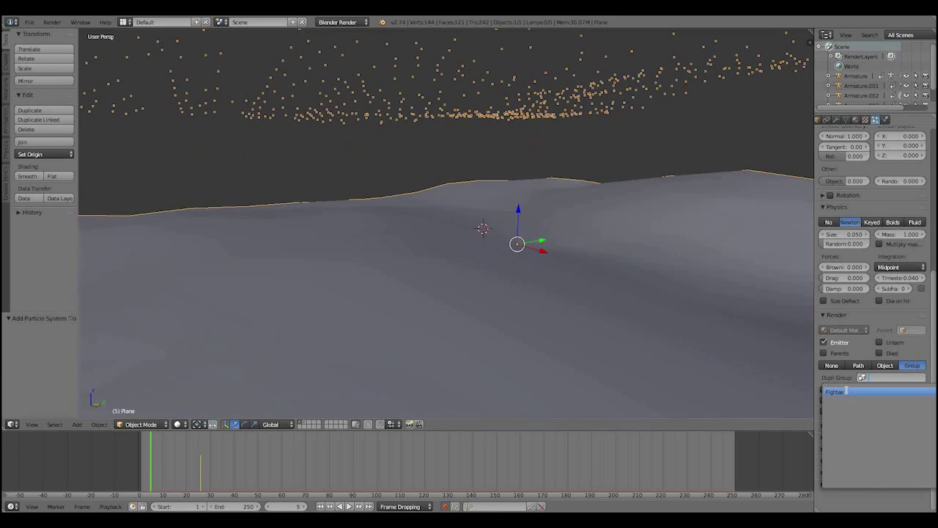
pyautogui.click(839, 392)
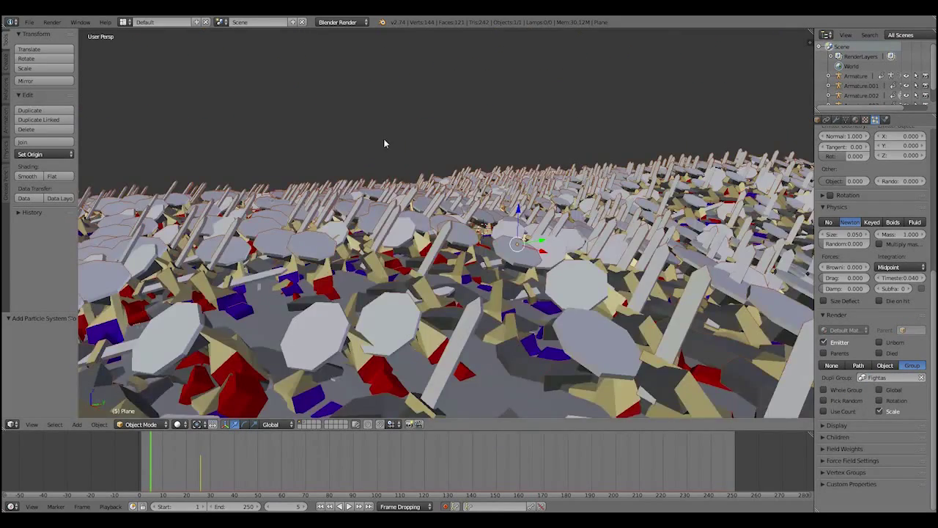
pyautogui.moveTo(383, 144); pyautogui.dragTo(521, 256, button='middle')
pyautogui.scroll(6, 848, 231)
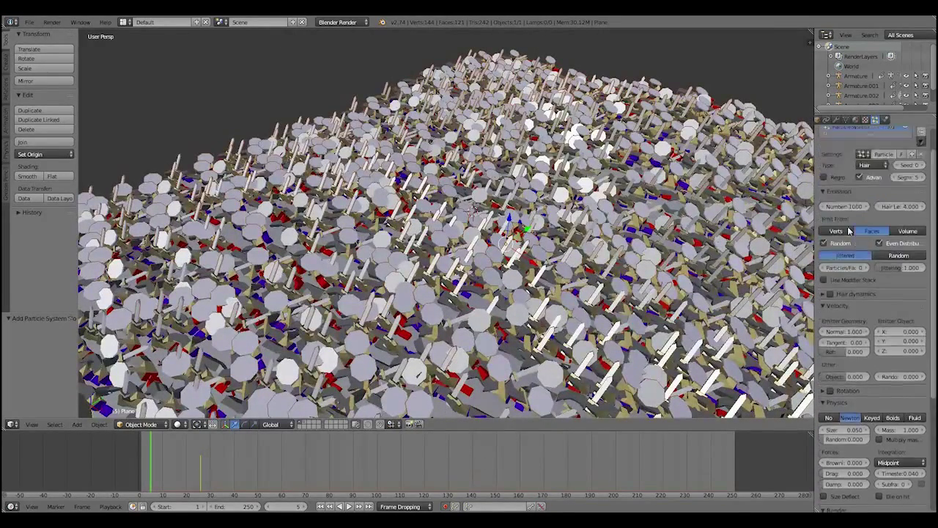
# Set the particle emission Number to 500
pyautogui.scroll(1, 849, 231)
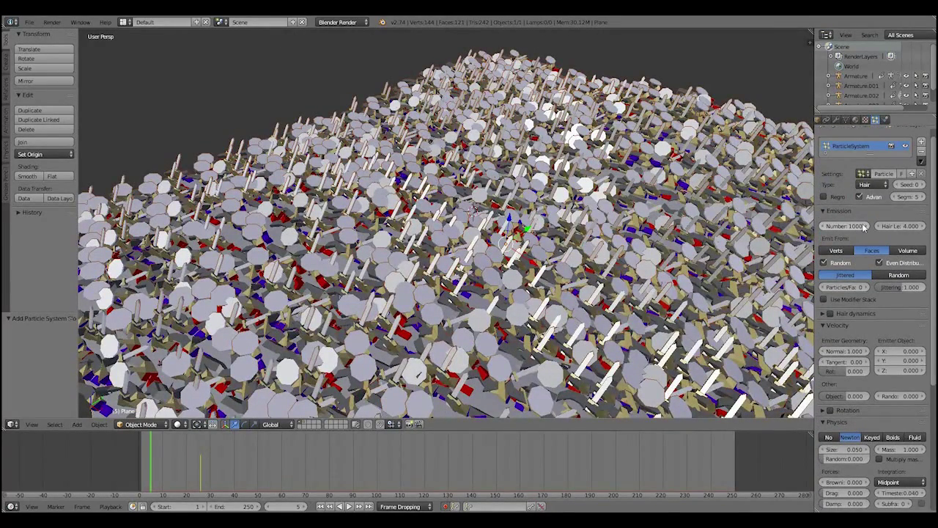
pyautogui.click(843, 226)
pyautogui.write('50')
pyautogui.press('Return')
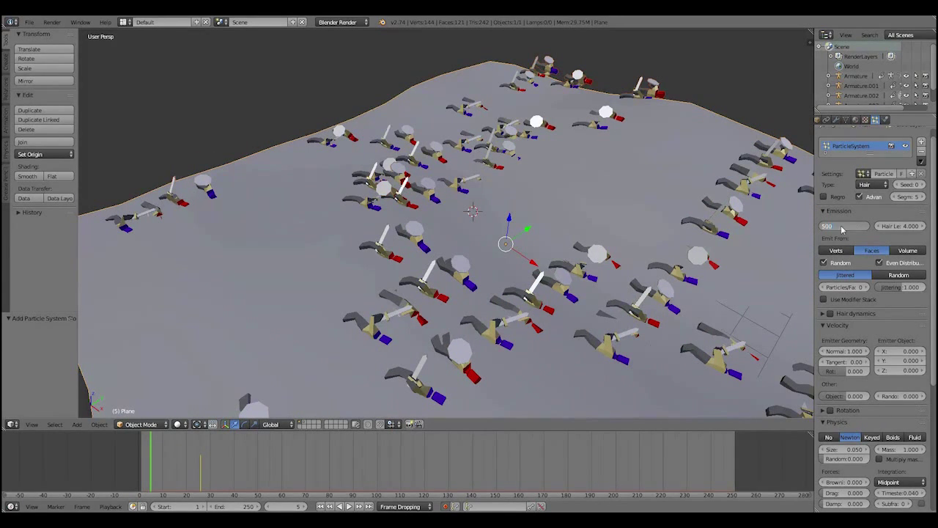
pyautogui.press('Return')
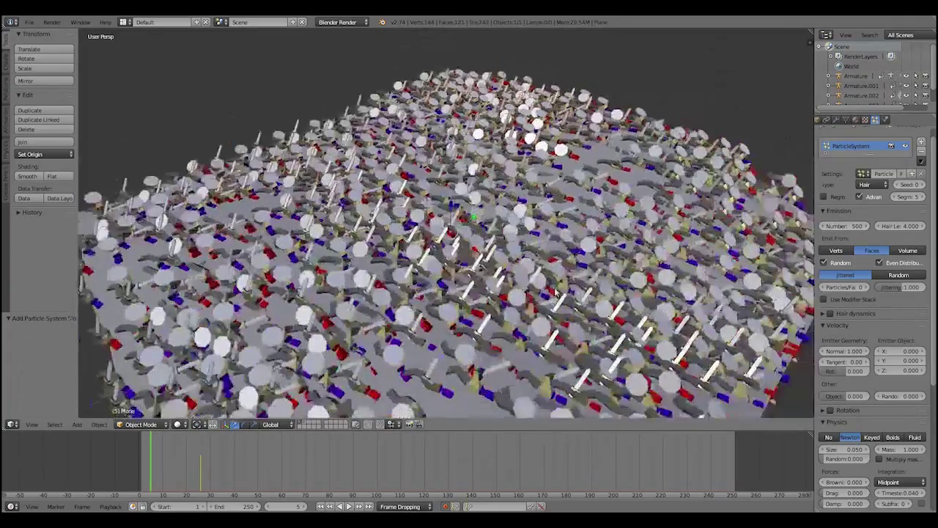
# Orbit and zoom to a low close view over the soldier army
pyautogui.moveTo(557, 293); pyautogui.dragTo(533, 256, button='middle')
pyautogui.scroll(3, 519, 275)
pyautogui.scroll(2, 564, 247)
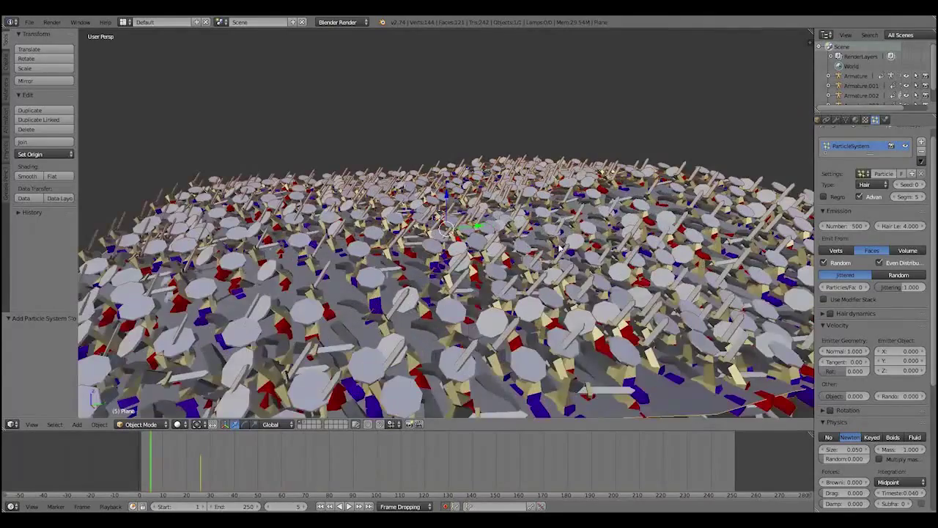
pyautogui.moveTo(572, 254); pyautogui.dragTo(609, 275, button='middle')
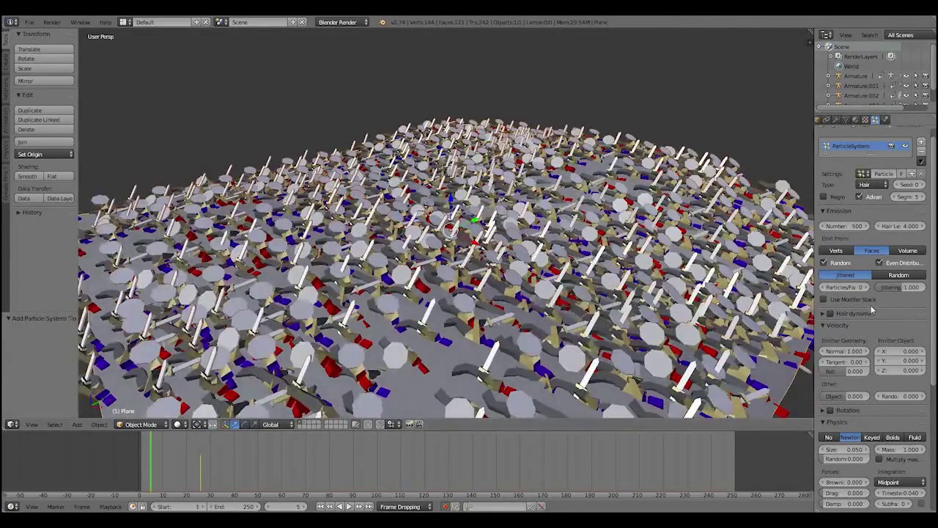
pyautogui.scroll(-3, 871, 315)
pyautogui.scroll(-4, 871, 315)
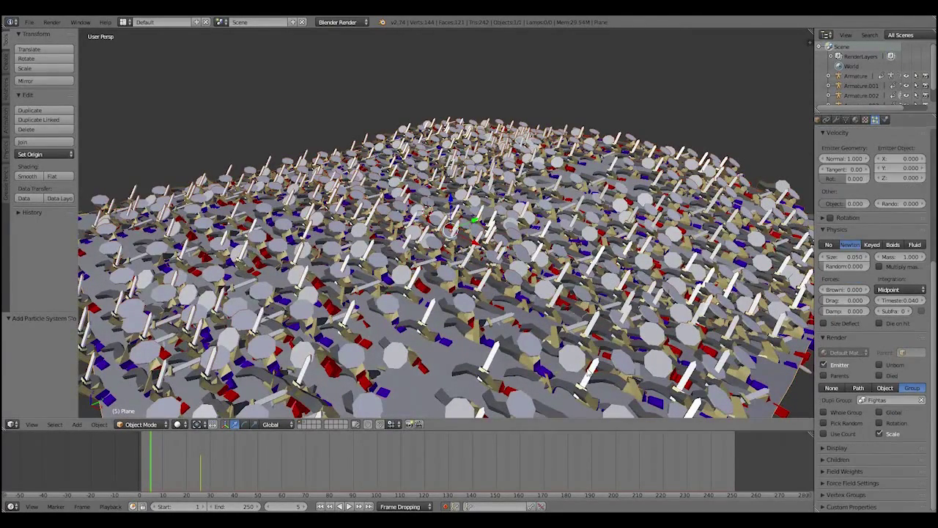
# Jump to frame 9 and view the terrain from above
pyautogui.click(166, 474)
pyautogui.moveTo(440, 352); pyautogui.dragTo(437, 271, button='middle')
pyautogui.scroll(2, 441, 272)
pyautogui.scroll(1, 435, 262)
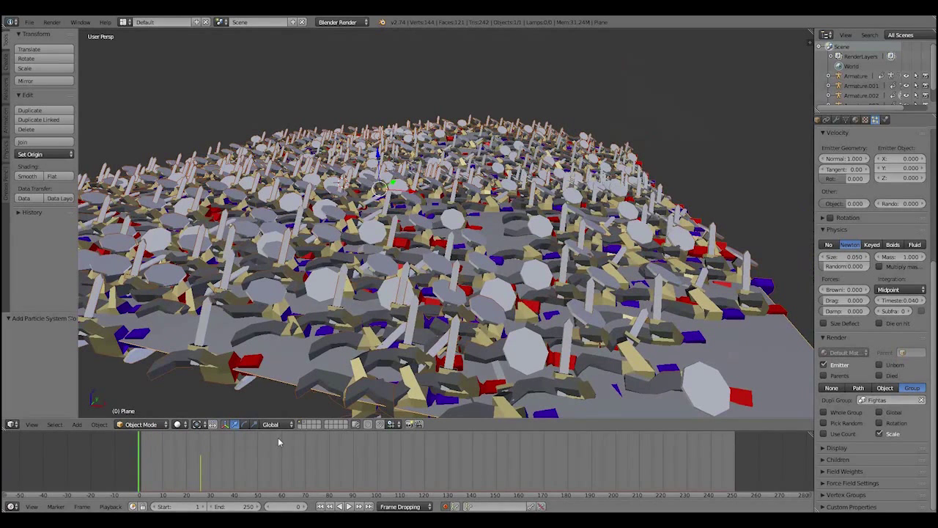
# Play the army animation briefly, stop it, and return to the first frame
pyautogui.hotkey('alt', 'a')
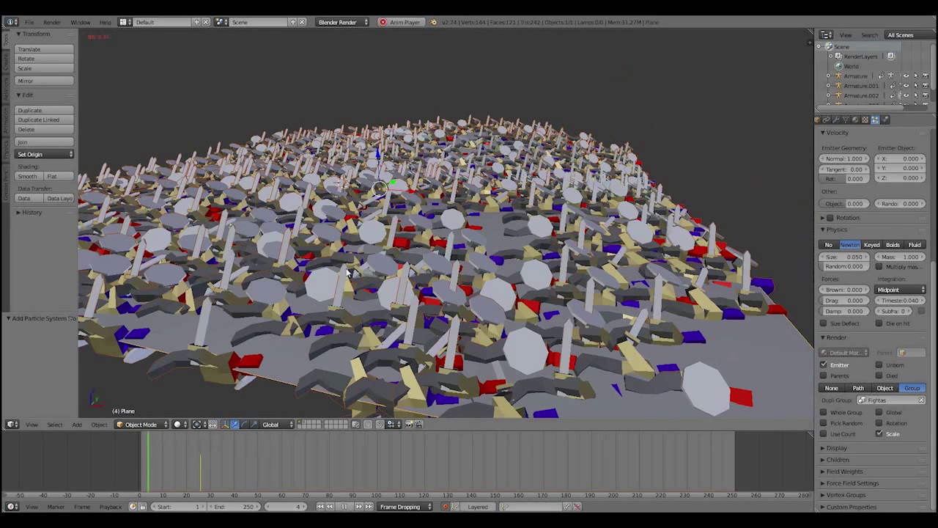
pyautogui.hotkey('alt', 'a')
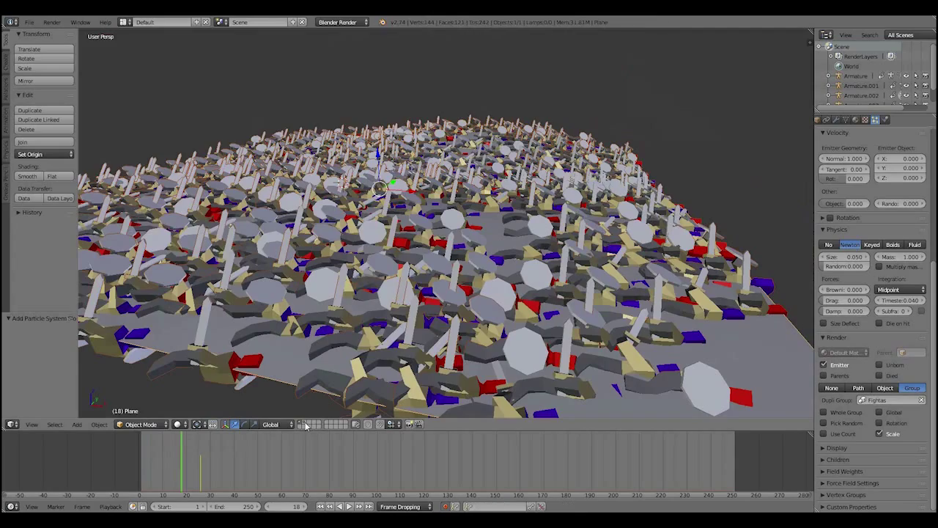
pyautogui.hotkey('shift', 'Left')
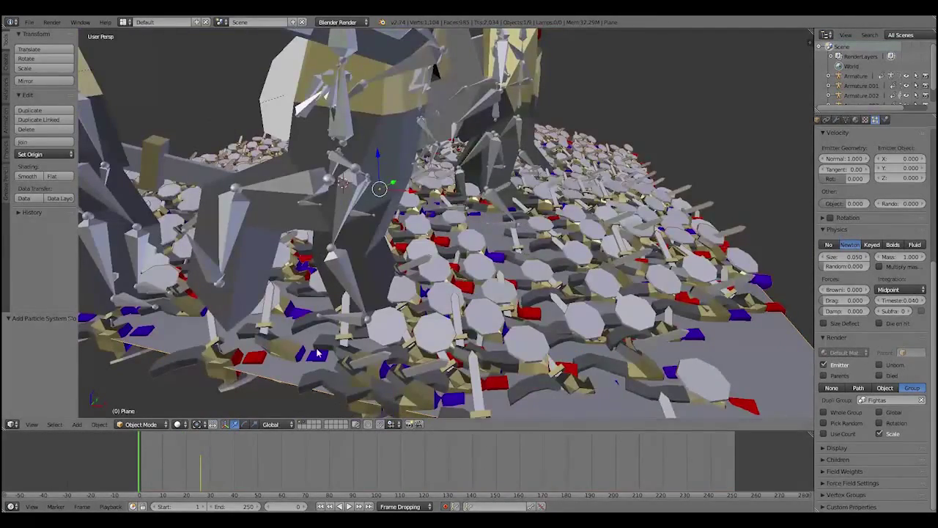
pyautogui.scroll(-6, 270, 271)
pyautogui.moveTo(269, 271); pyautogui.dragTo(370, 117, button='middle')
pyautogui.scroll(5, 246, 253)
# Select the original fighters' armatures and leave Pose Mode for Object Mode
pyautogui.rightClick(370, 116)
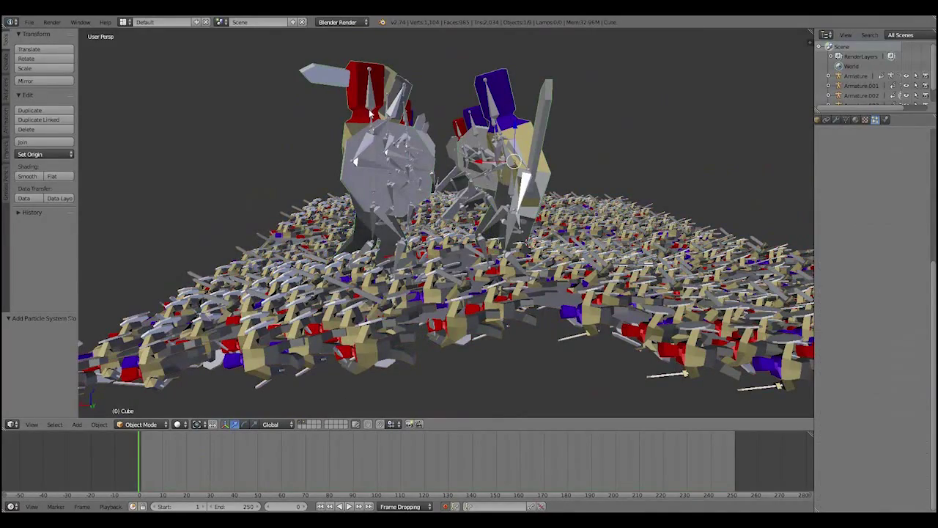
pyautogui.press('g')
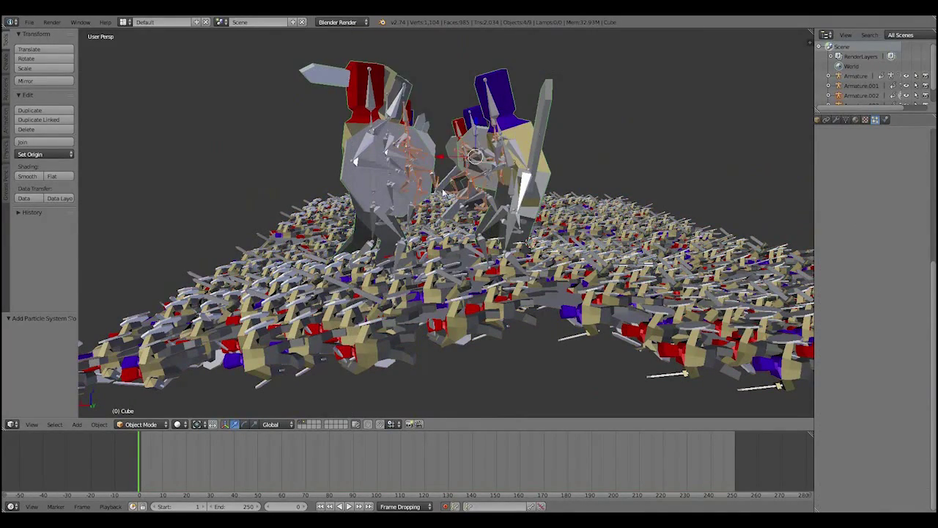
pyautogui.rightClick(506, 121)
pyautogui.press('z')
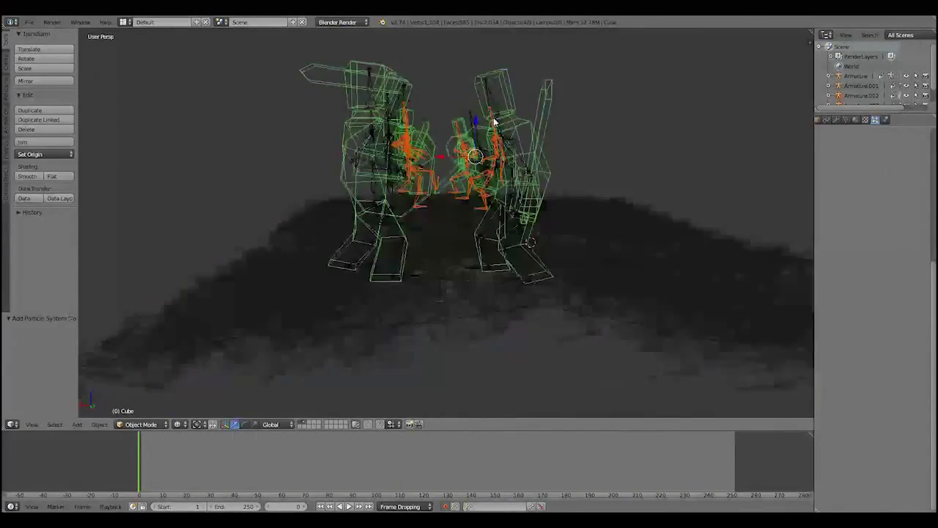
pyautogui.rightClick(481, 119)
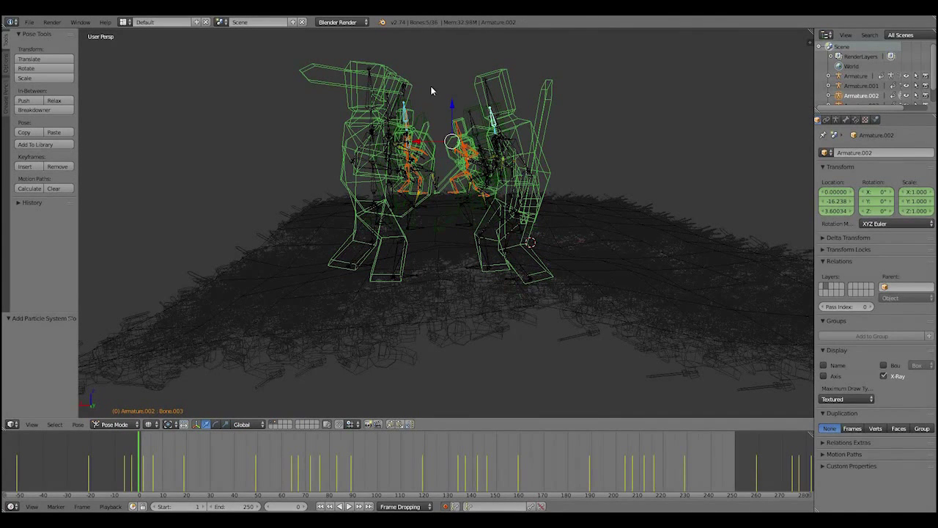
pyautogui.press('b')
pyautogui.moveTo(427, 83); pyautogui.dragTo(524, 157)
pyautogui.hotkey('ctrl', 'Tab')
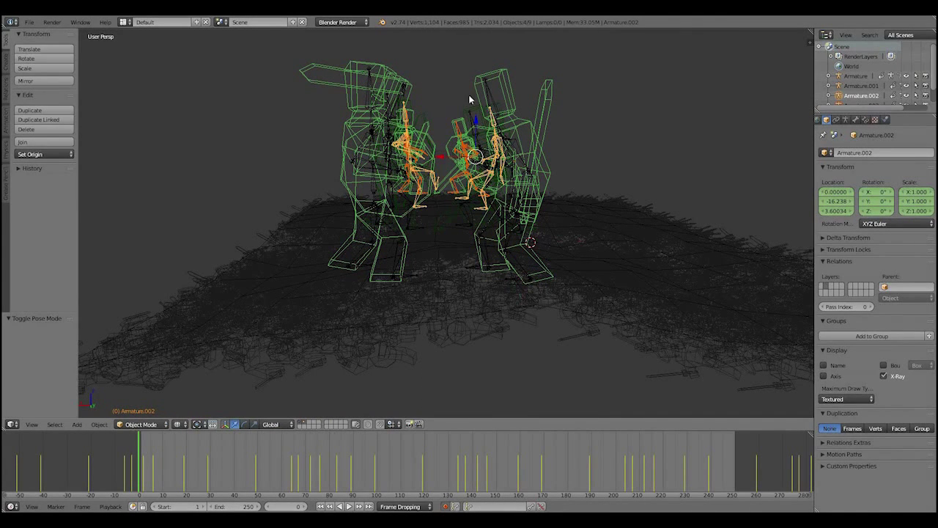
# Lift the armatures 12.264 units along Z and play the army animation
pyautogui.scroll(-4, 456, 143)
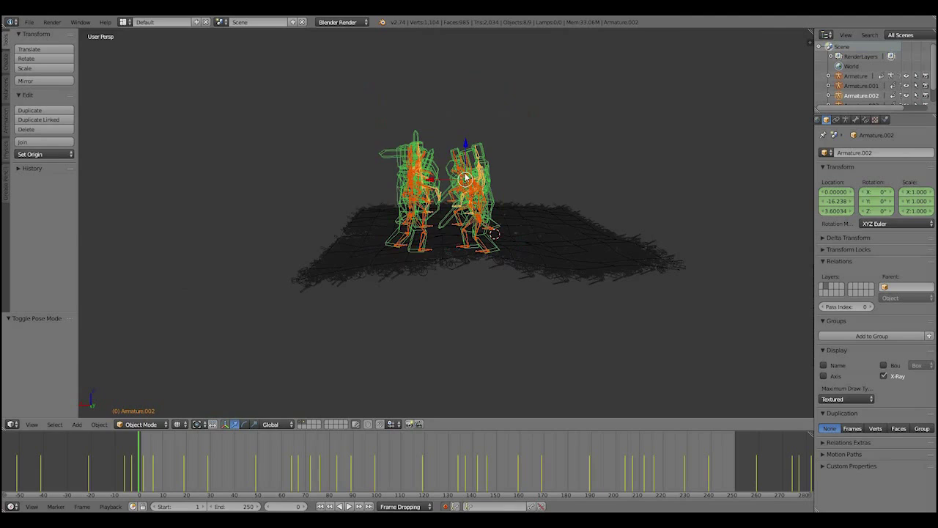
pyautogui.press('z')
pyautogui.press('g')
pyautogui.press('z')
pyautogui.click(351, 311)
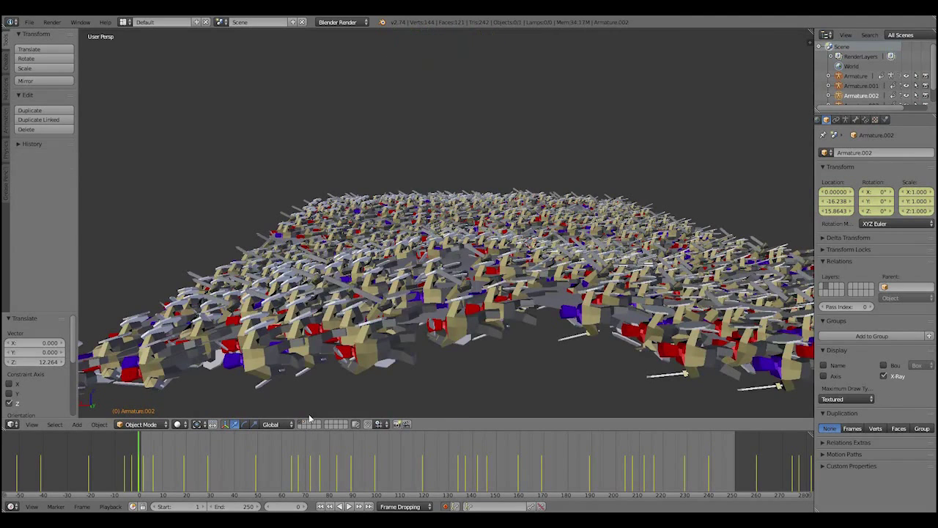
pyautogui.scroll(-4, 314, 376)
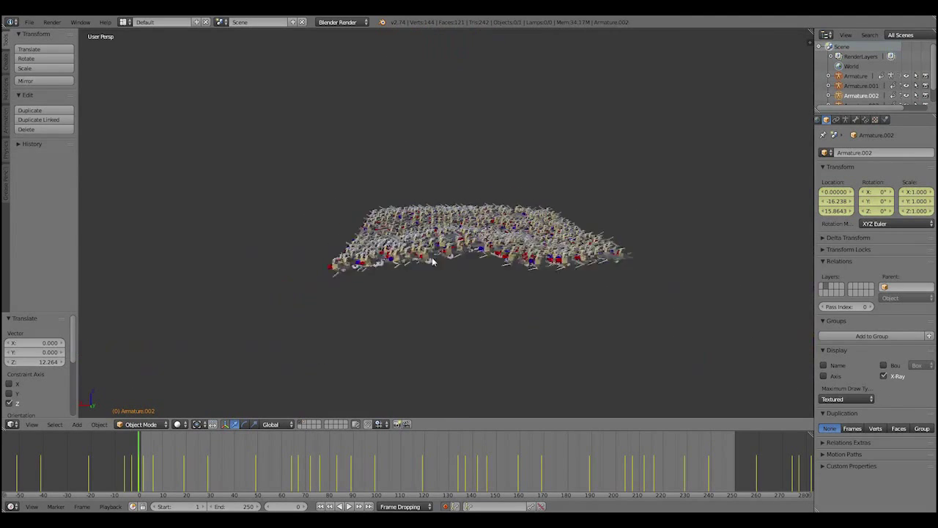
pyautogui.scroll(6, 314, 375)
pyautogui.hotkey('alt', 'a')
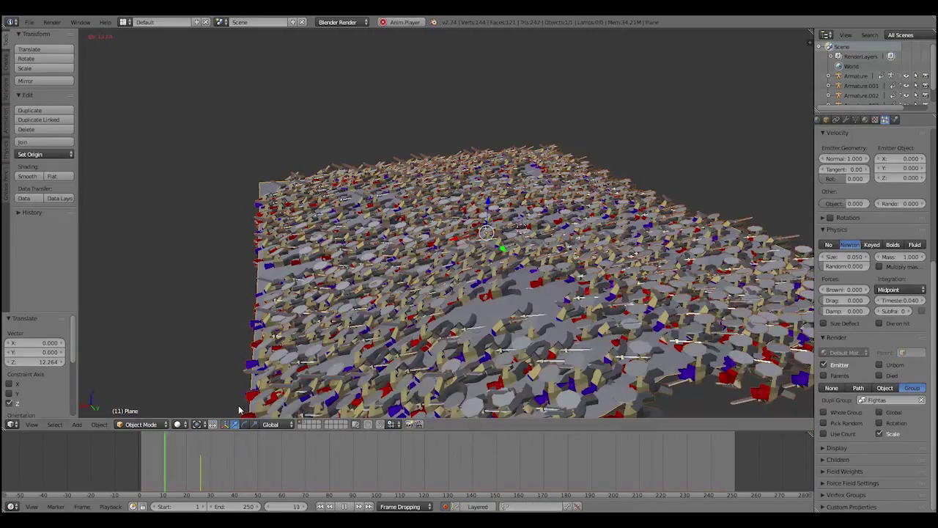
# Zoom in and out to watch the army animation playing
pyautogui.scroll(5, 523, 331)
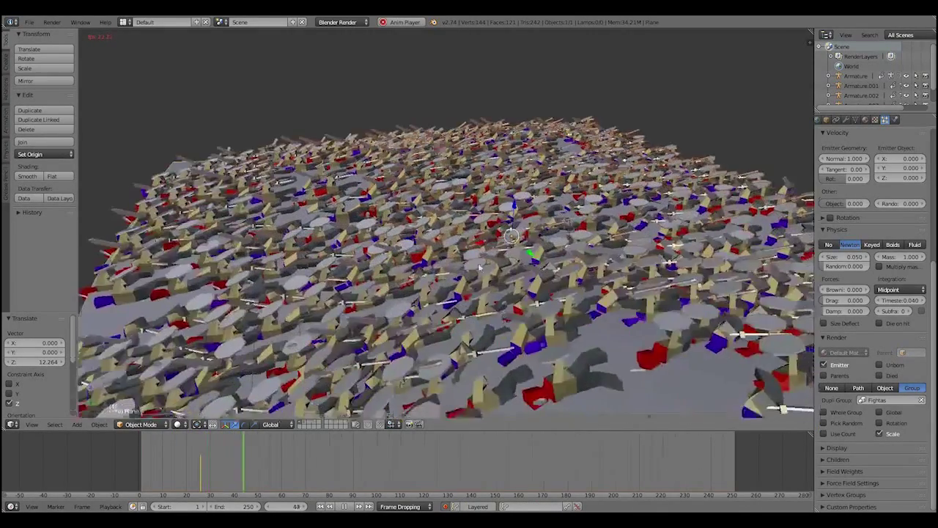
pyautogui.scroll(-3, 485, 292)
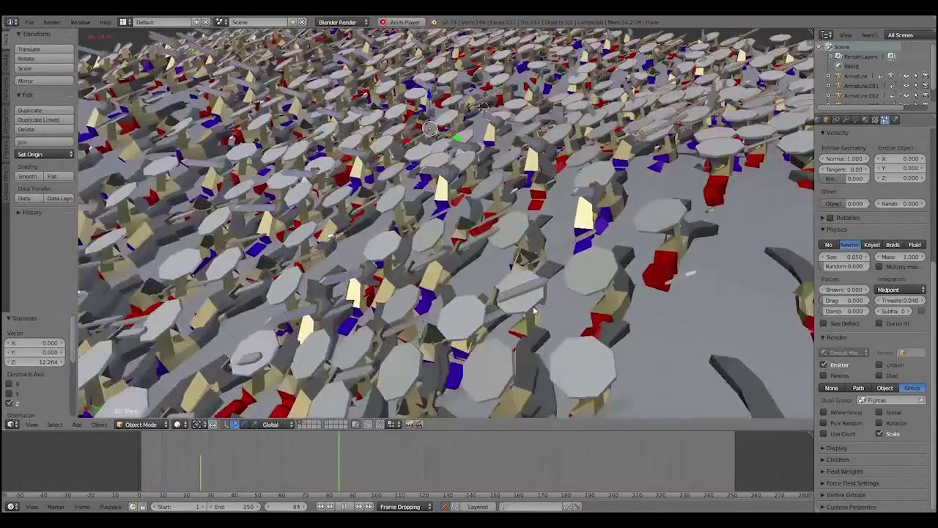
pyautogui.scroll(-2, 505, 320)
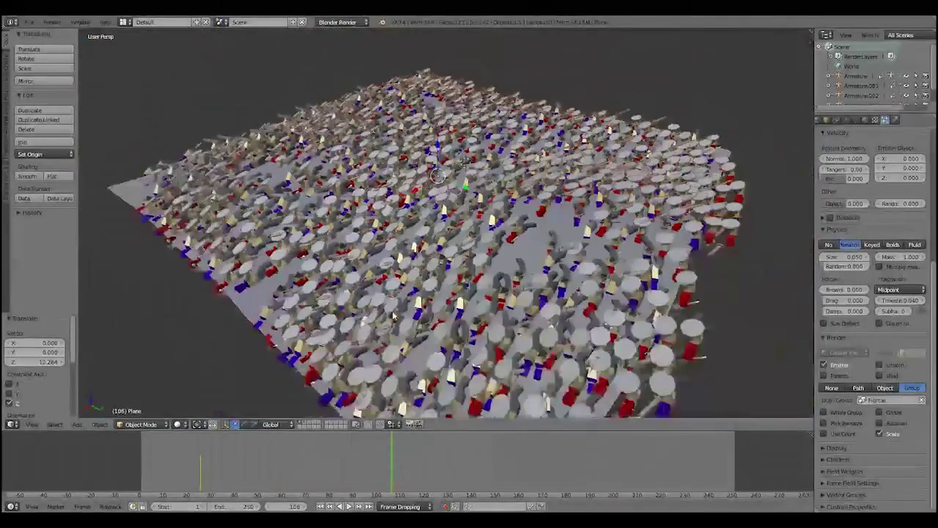
pyautogui.scroll(4, 481, 337)
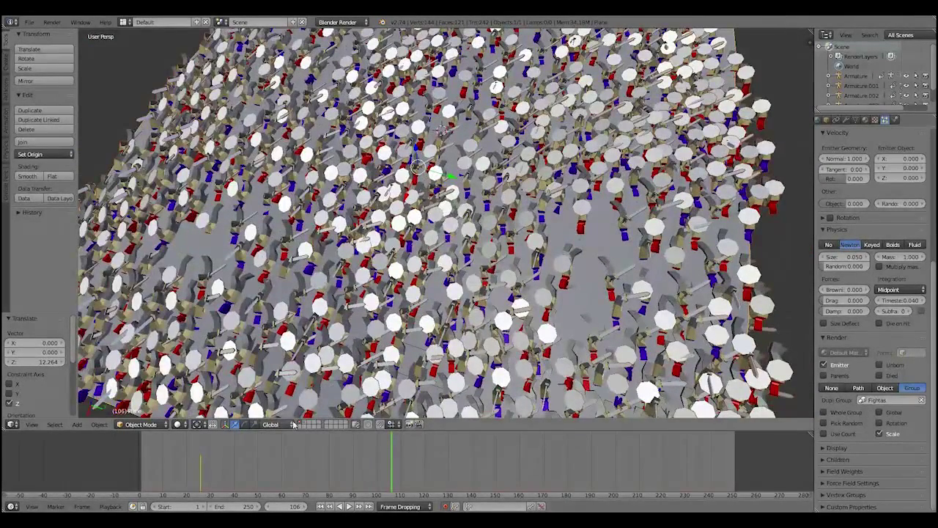
# Show only the original fighters' layer and play their sword-fight animation
pyautogui.click(307, 425)
pyautogui.scroll(-3, 488, 198)
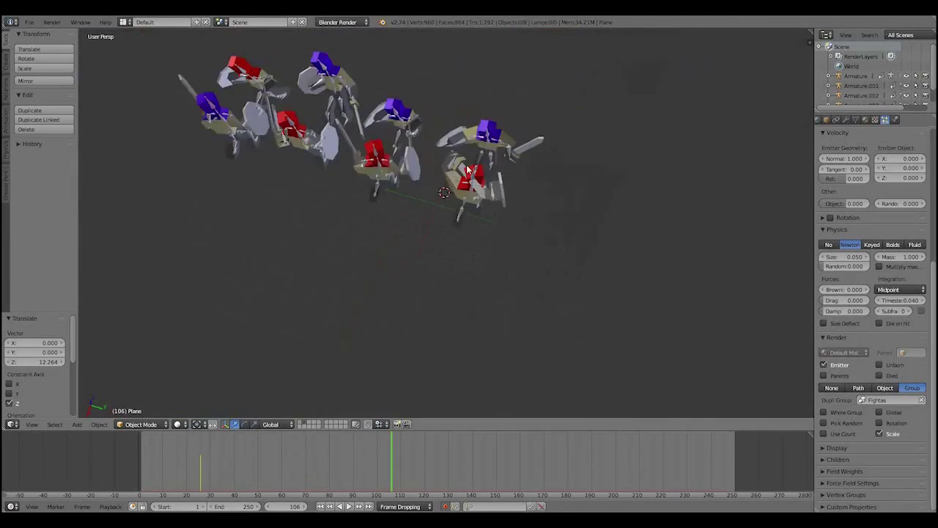
pyautogui.scroll(-2, 427, 267)
pyautogui.scroll(3, 440, 241)
pyautogui.hotkey('alt', 'a')
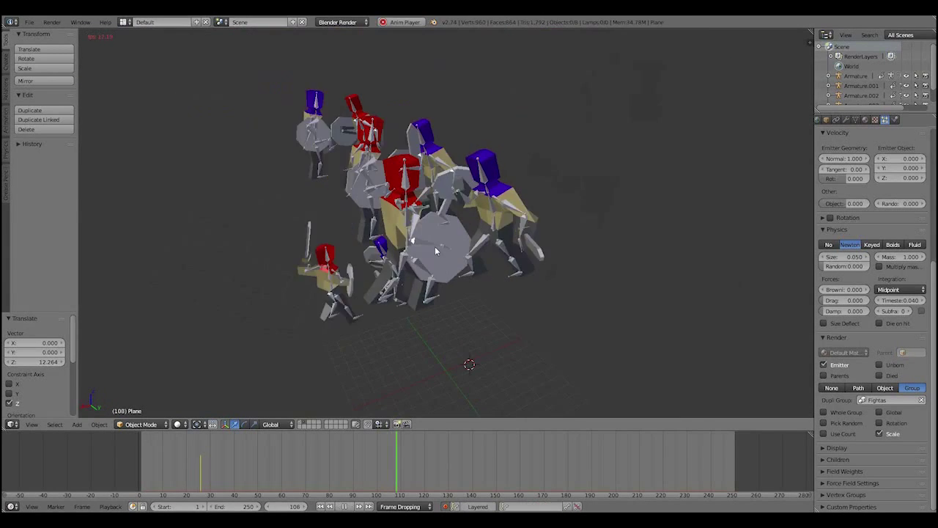